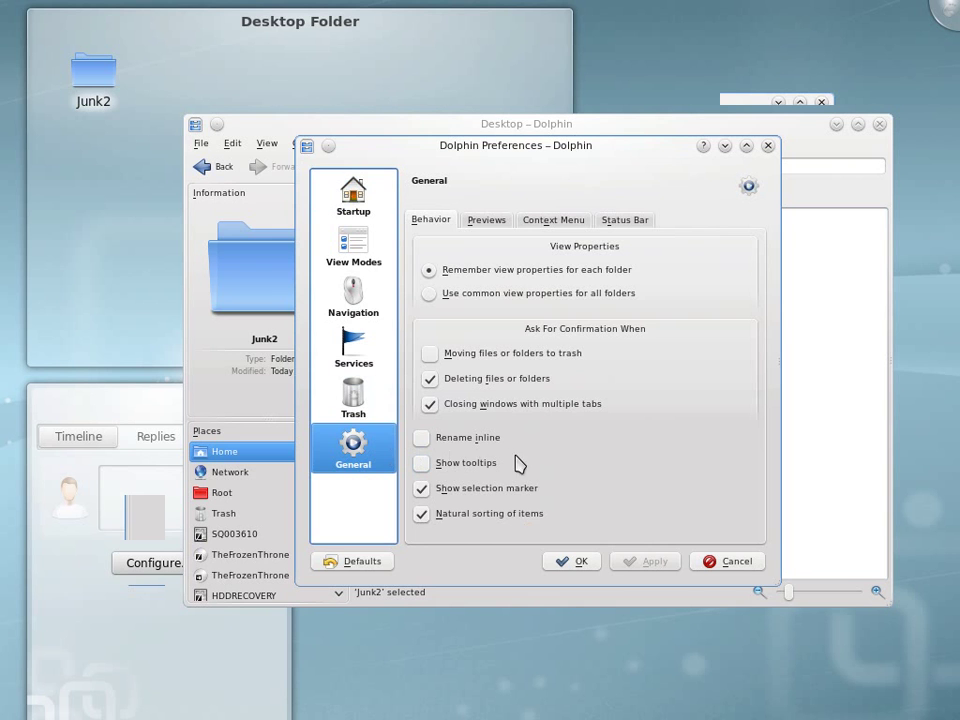
Enable inline renaming in the general behaviour preferences, apply the change and close the preferences
left_click(488, 439)
left_click(662, 569)
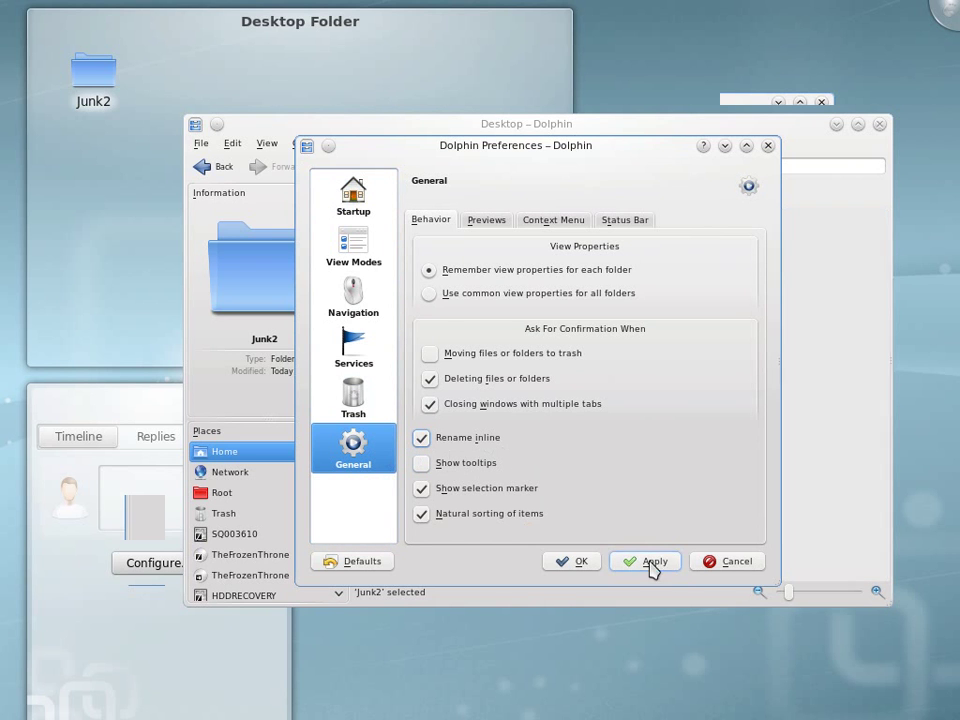
left_click(578, 563)
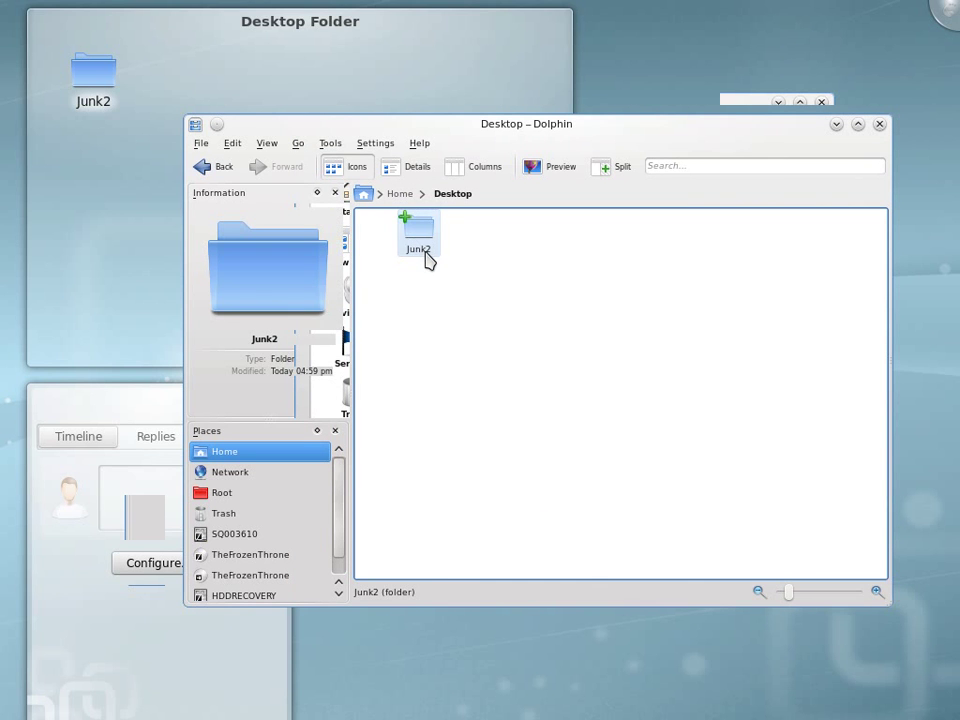
Rename the Junk2 folder on the desktop to Junk directly in the file view
left_click(428, 259)
right_click(428, 259)
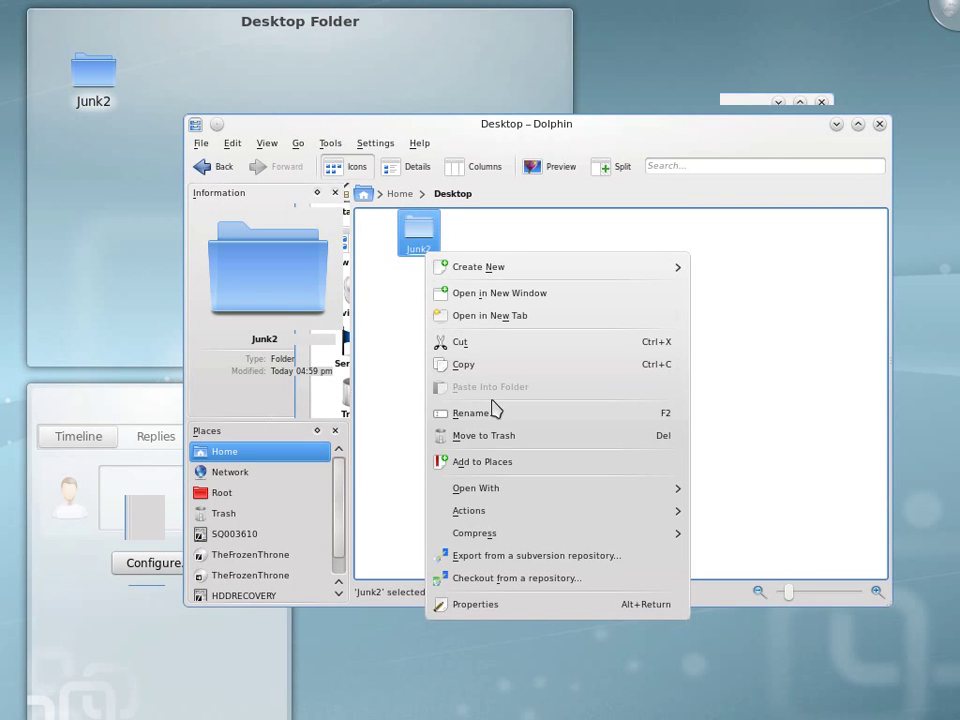
left_click(535, 419)
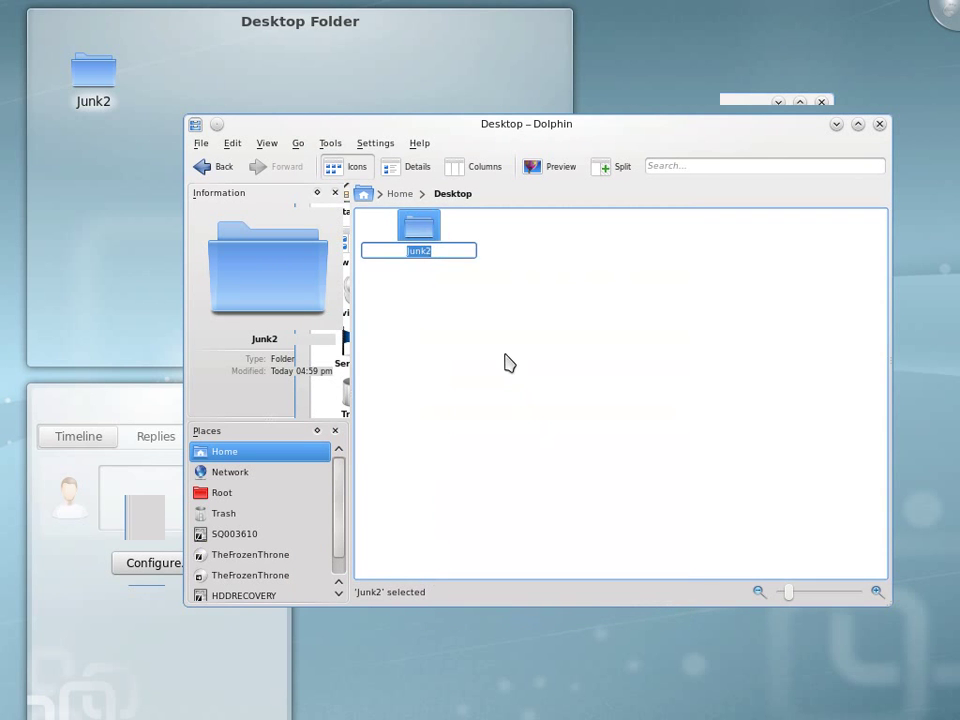
type("Junk")
key("Return")
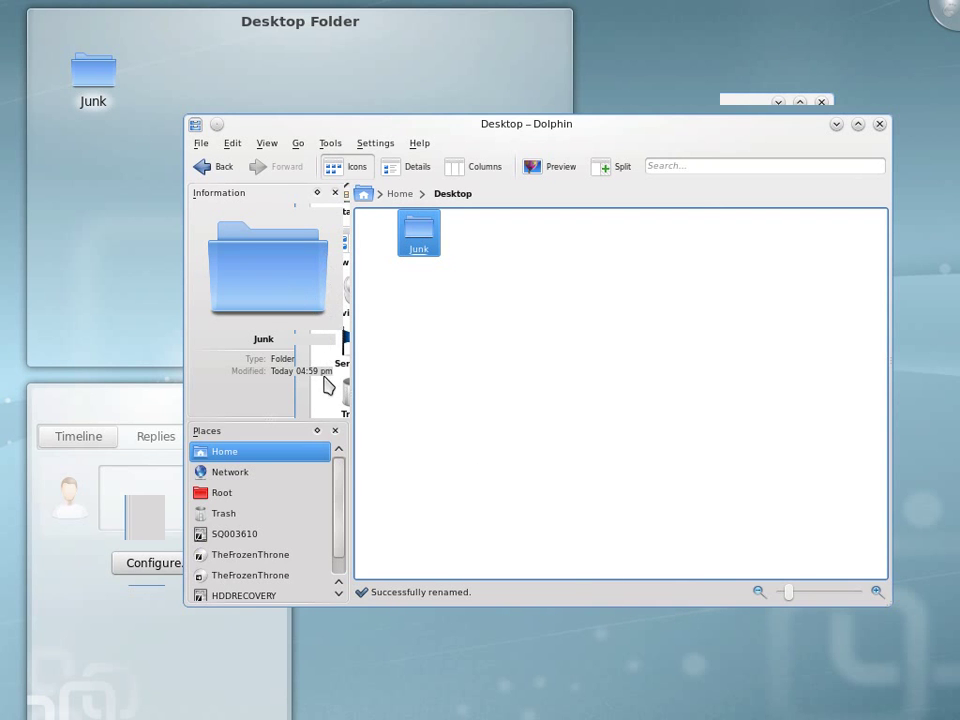
Open the Network place and browse into its Samba Shares
left_click(255, 472)
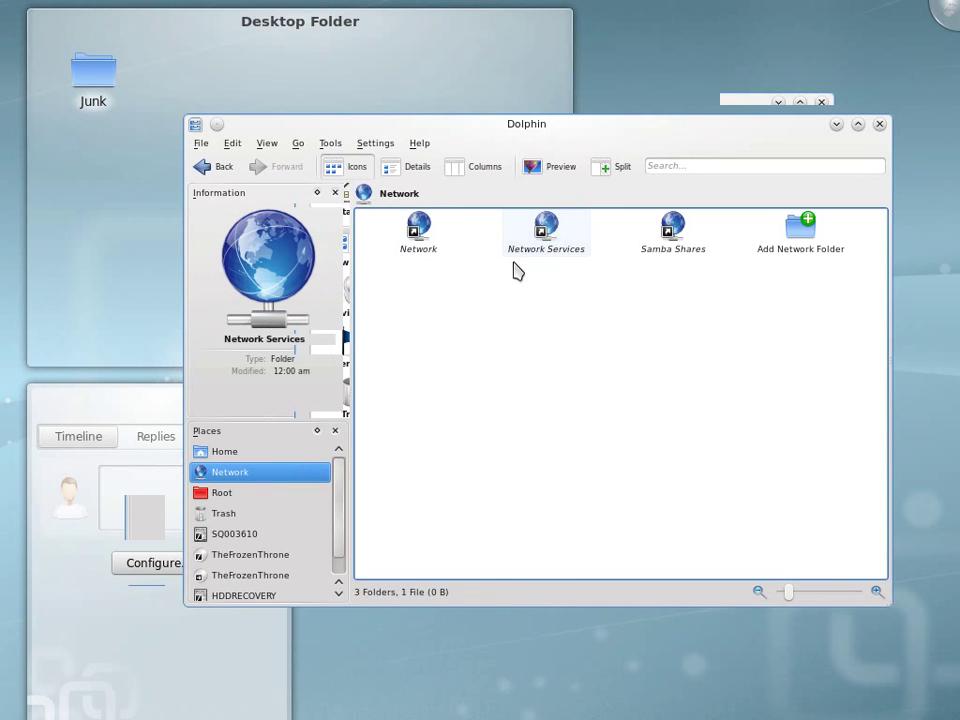
left_click(668, 256)
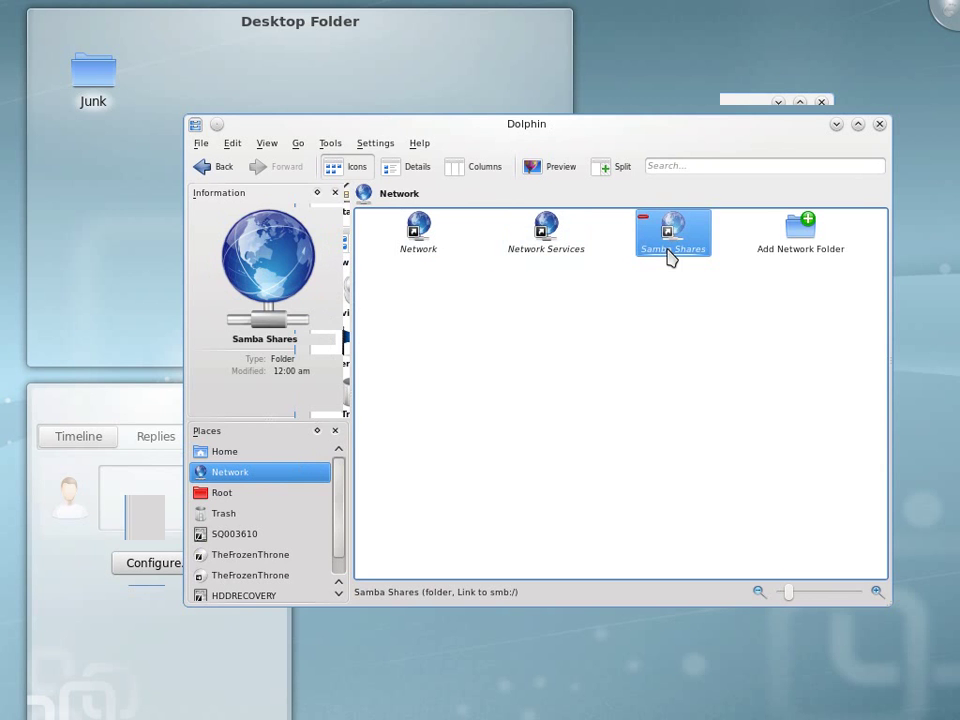
double_click(670, 256)
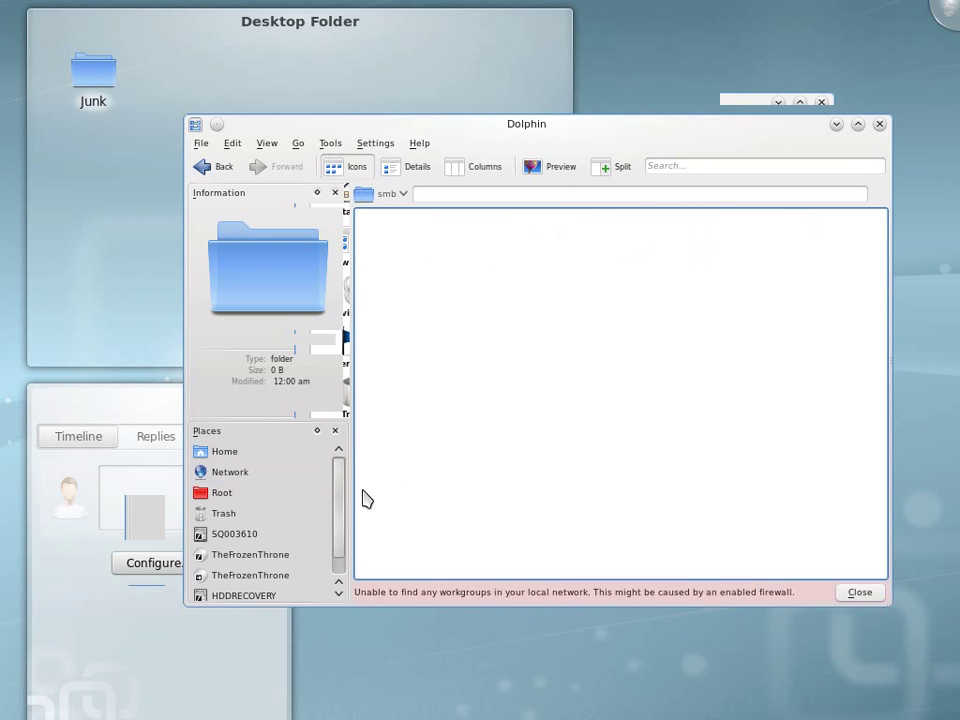
Look through the list of places and open the contents of the TheFrozenThrone disc
scroll(341, 540, "down", 1)
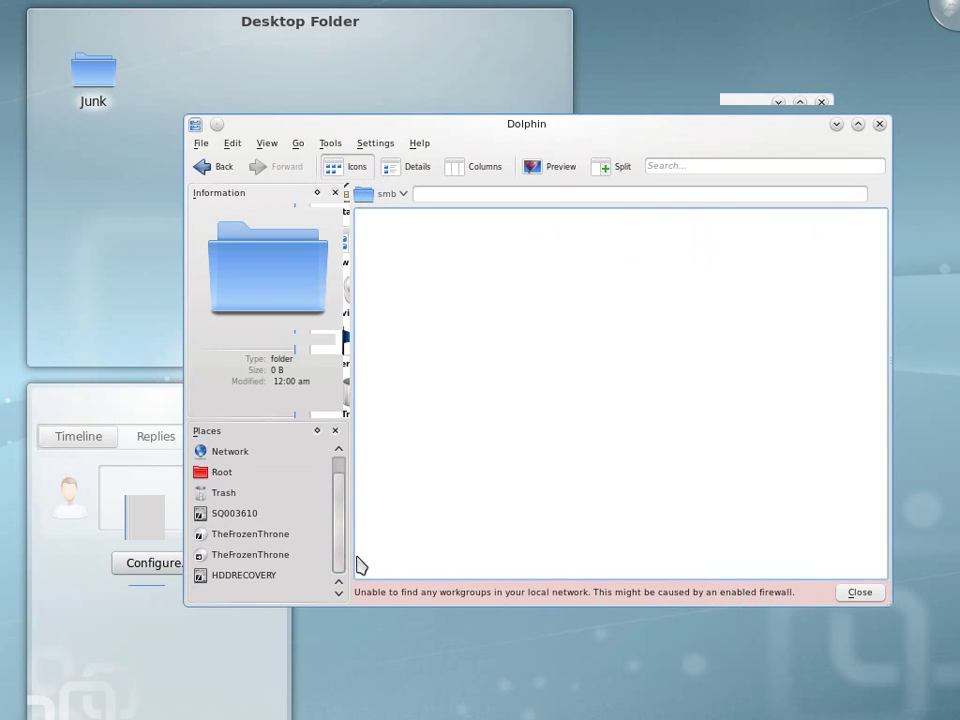
scroll(339, 500, "up", 1)
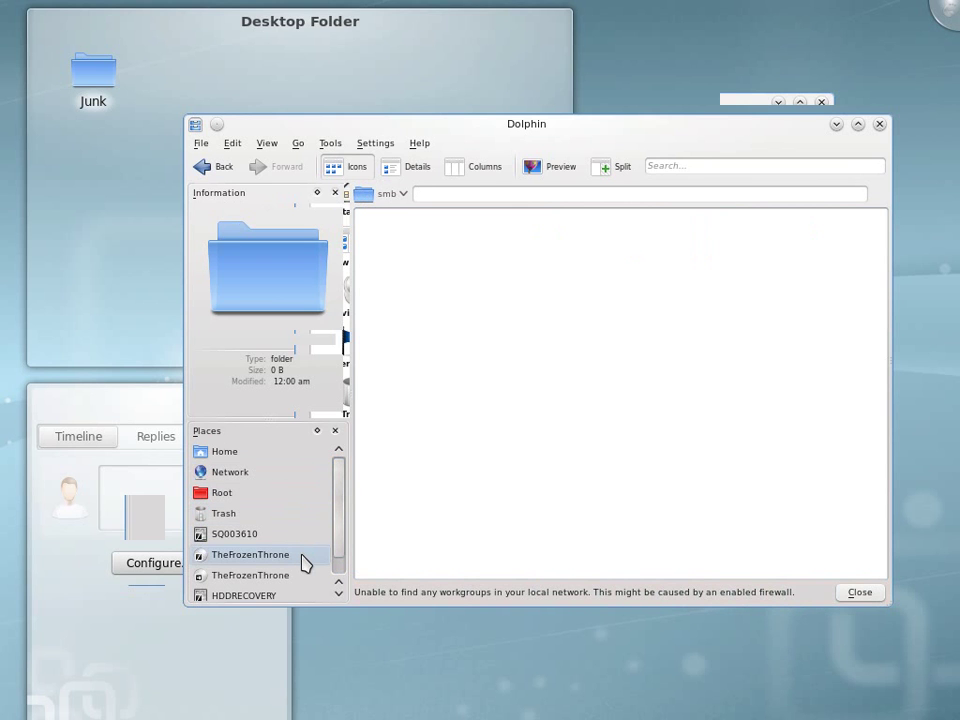
left_click(260, 555)
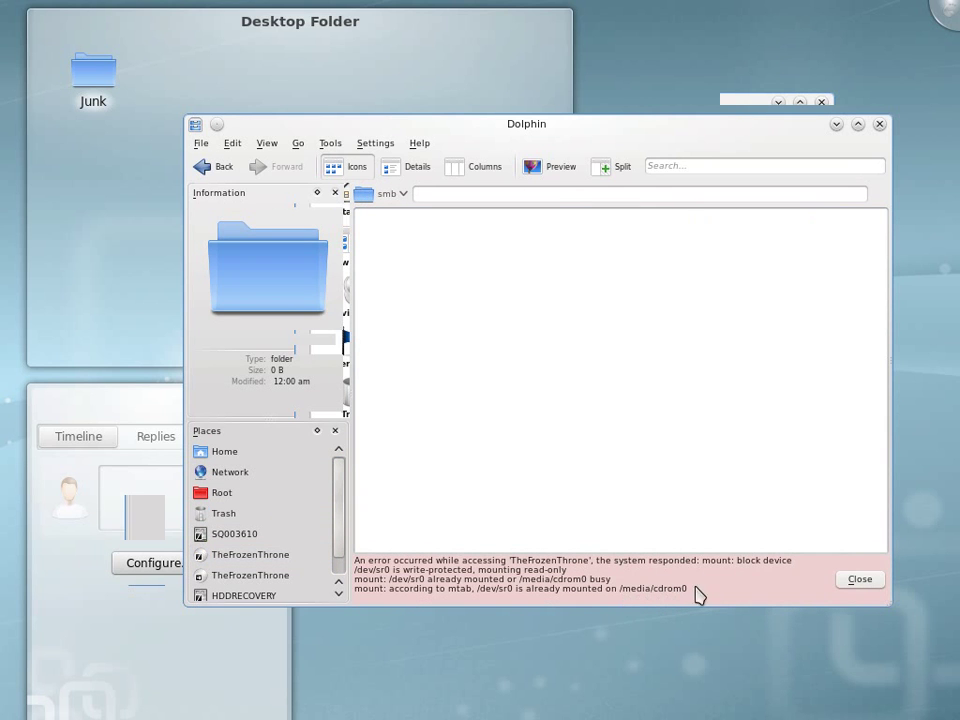
left_click(268, 567)
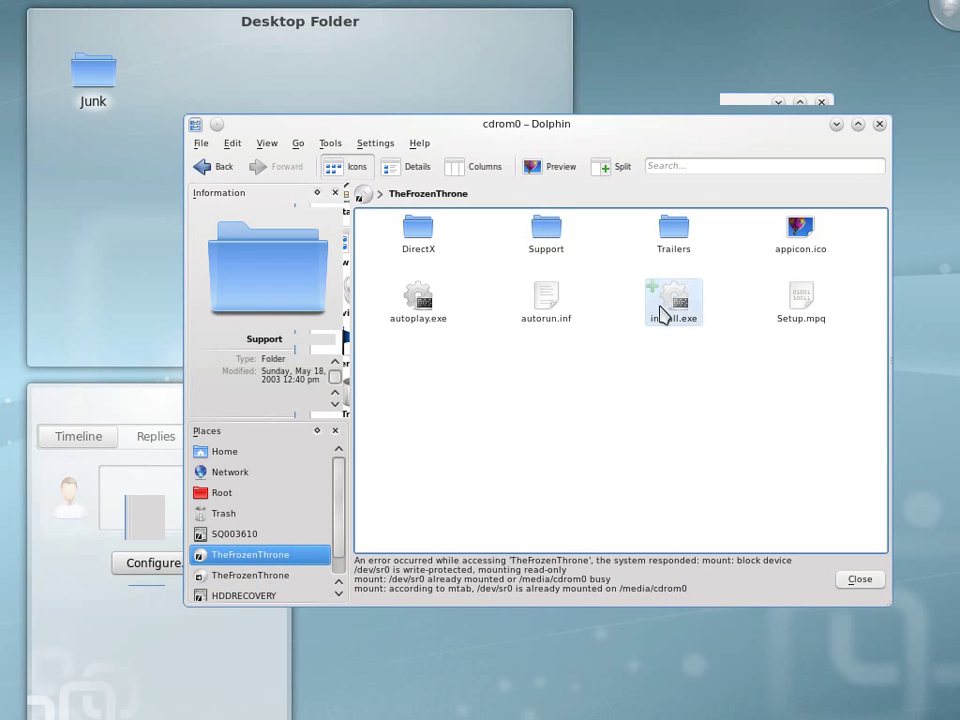
Open install.exe with its default application, and close the archive window
left_click(673, 317)
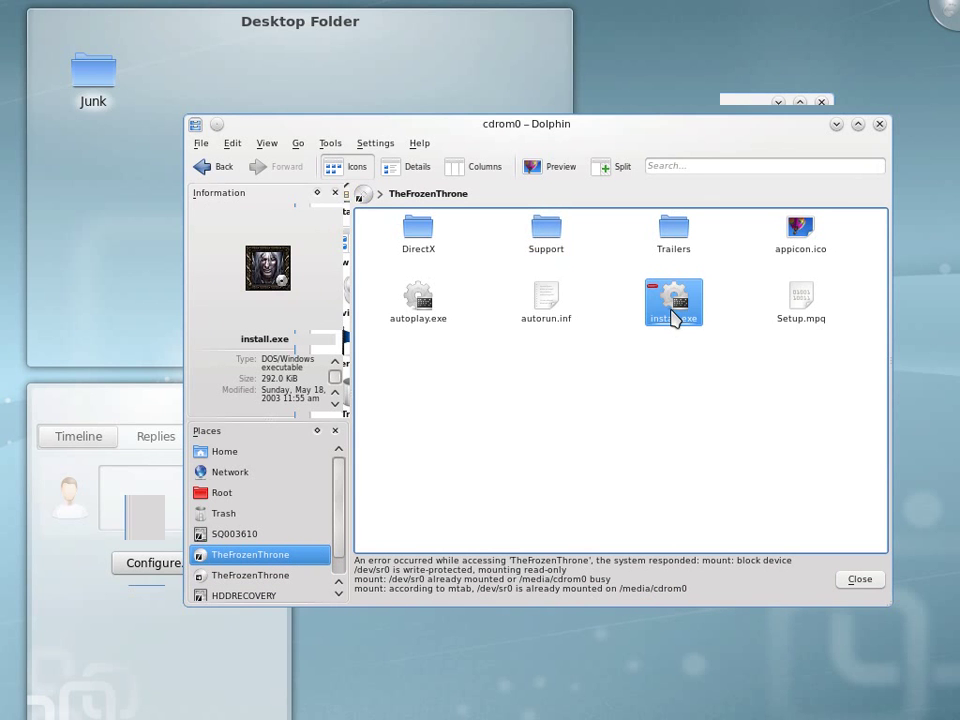
double_click(673, 317)
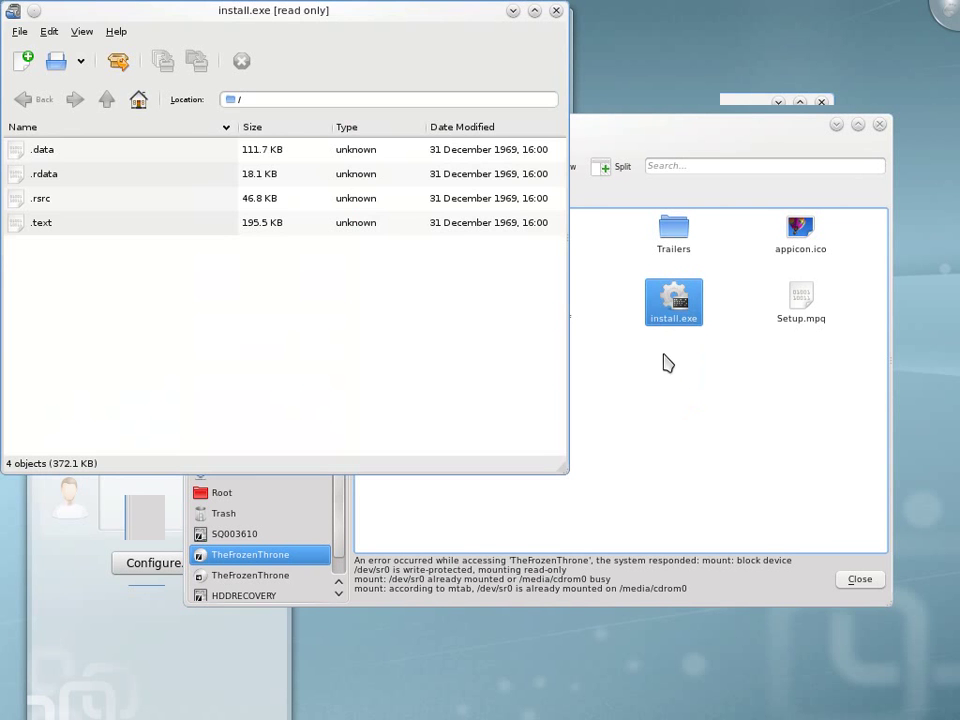
left_click_drag(310, 12, 488, 112)
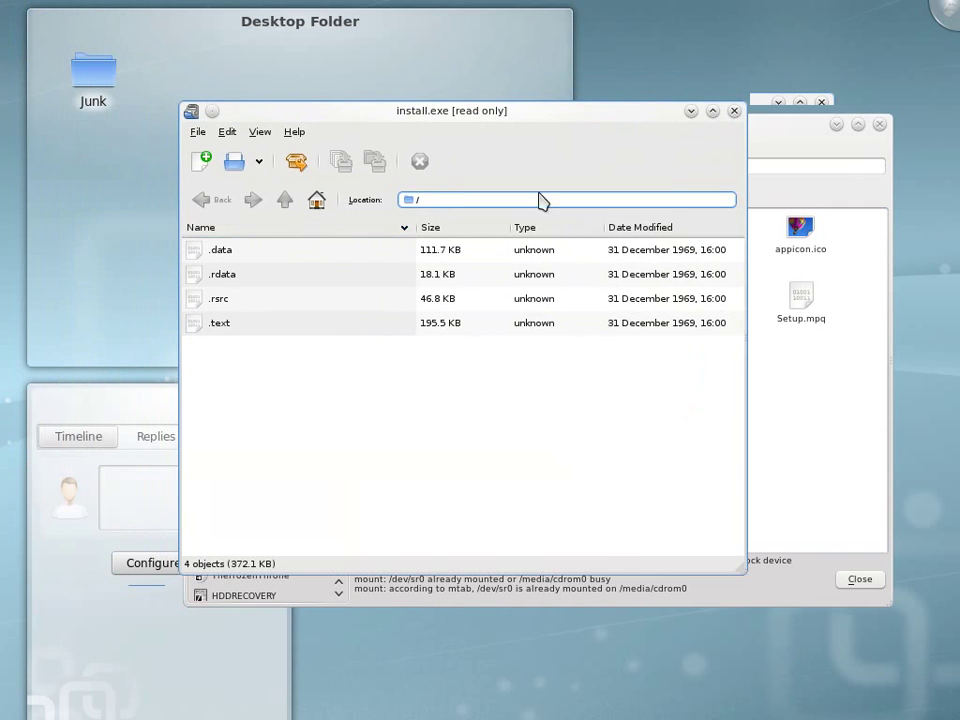
left_click(734, 111)
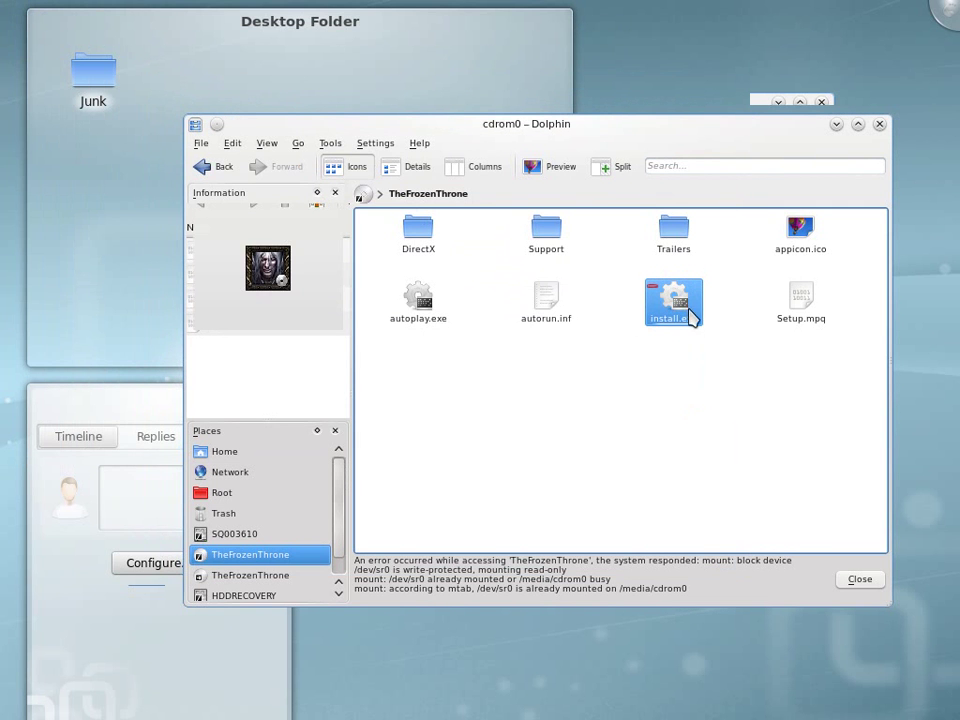
Launch install.exe from the disc with the Wine Windows Program Loader
right_click(688, 307)
mouse_move(790, 447)
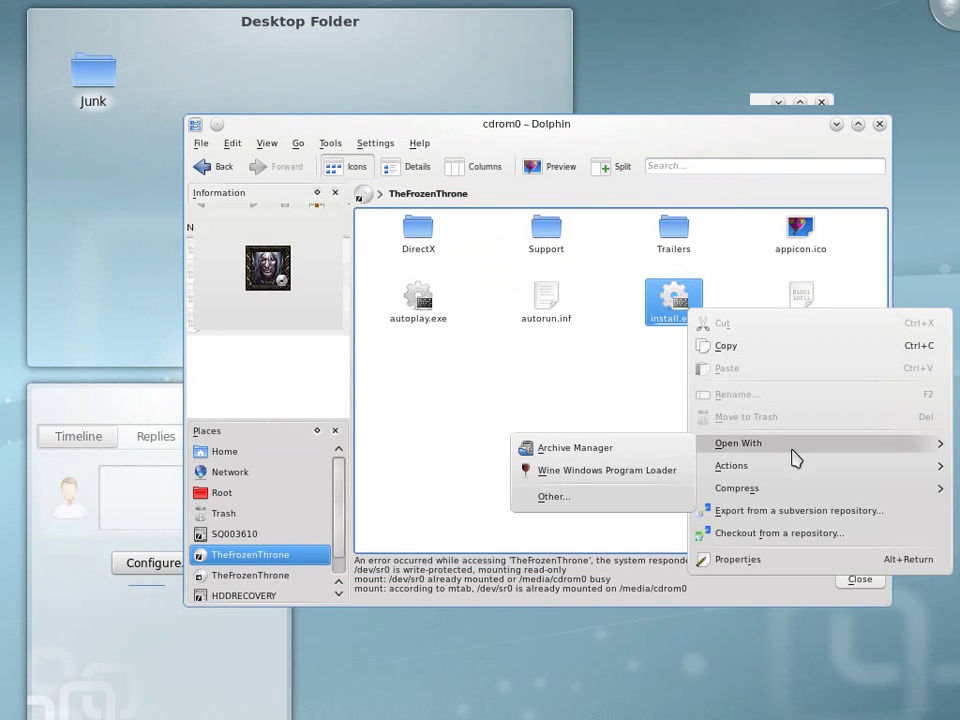
left_click(619, 472)
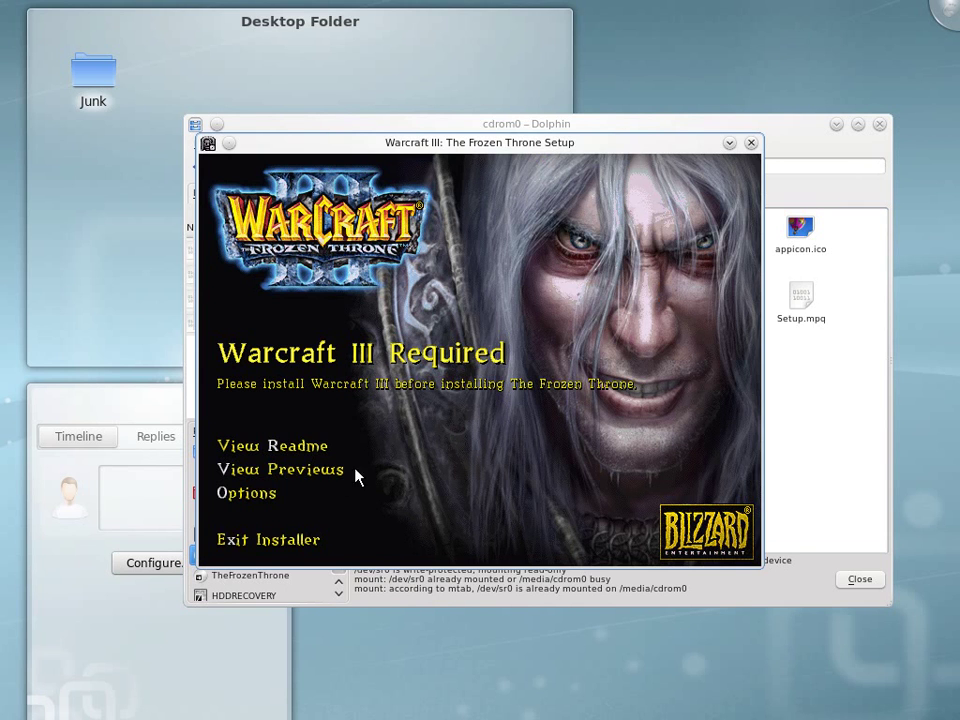
Check the previews offered by the Frozen Throne installer, and close both the installer and the file manager
left_click(276, 476)
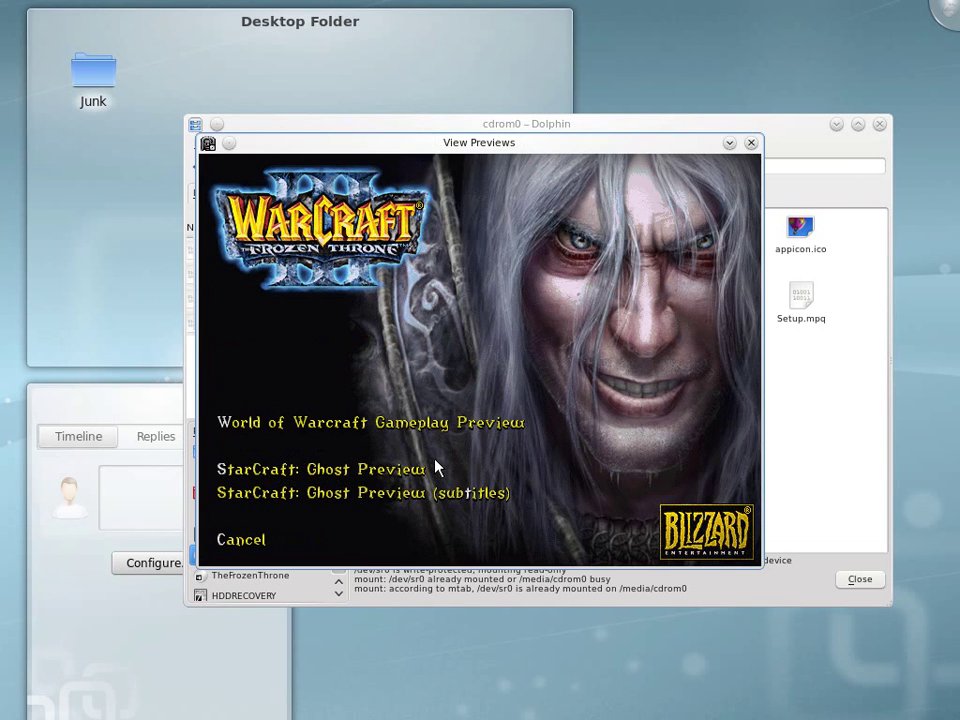
left_click(262, 540)
left_click(302, 541)
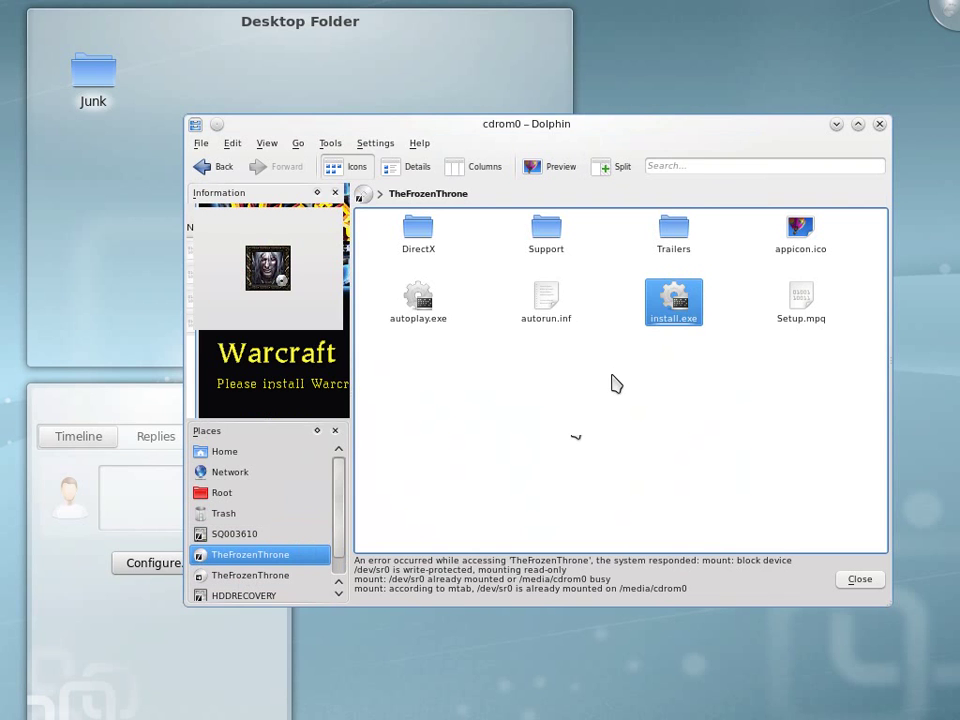
left_click(880, 125)
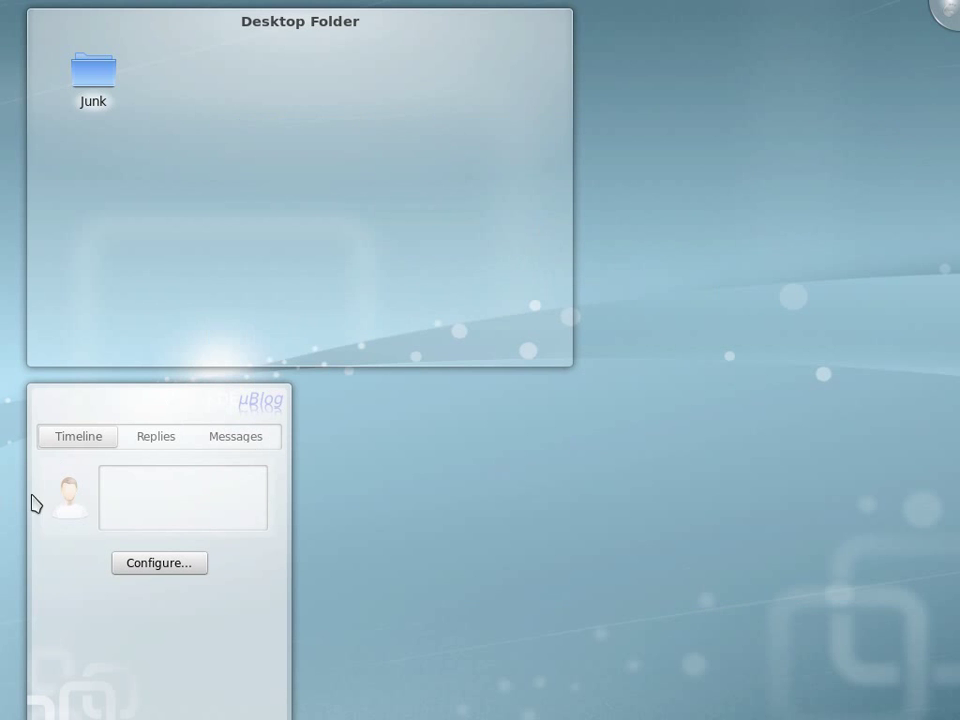
Remove the microblog widget from the desktop
mouse_move(107, 441)
left_click_drag(163, 407, 238, 403)
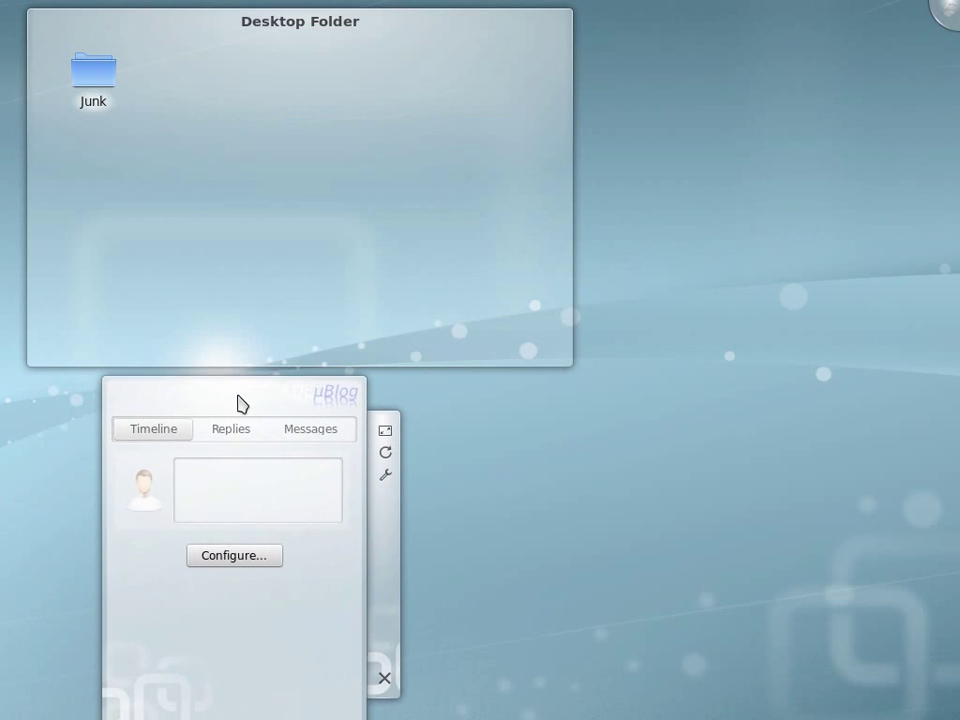
left_click(386, 678)
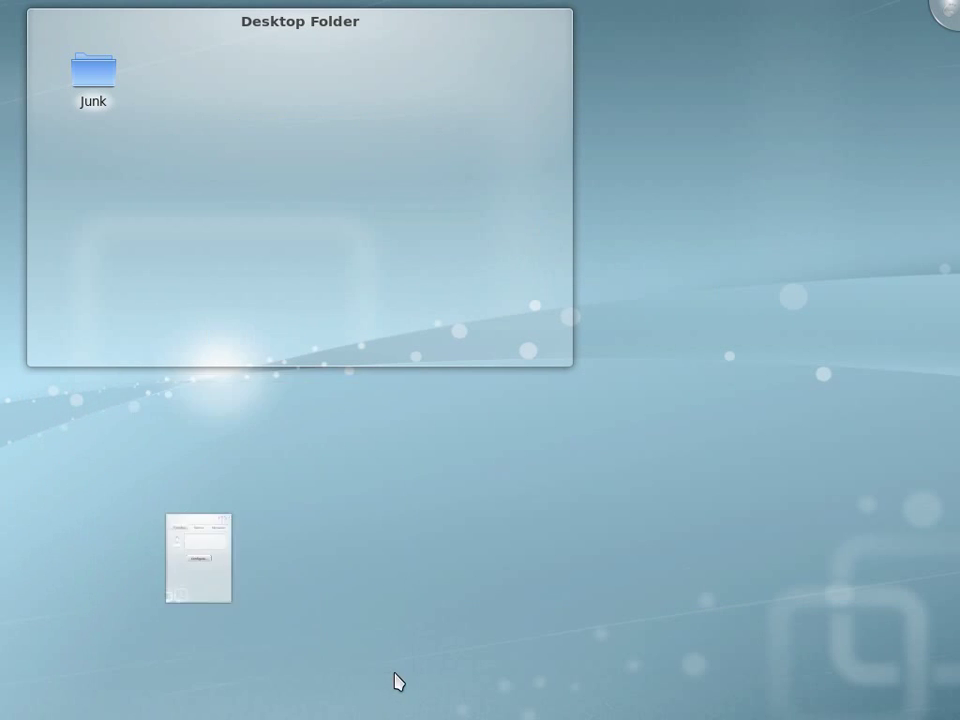
Open the widget browser and place a Battery Monitor widget below the Desktop Folder view
right_click(643, 308)
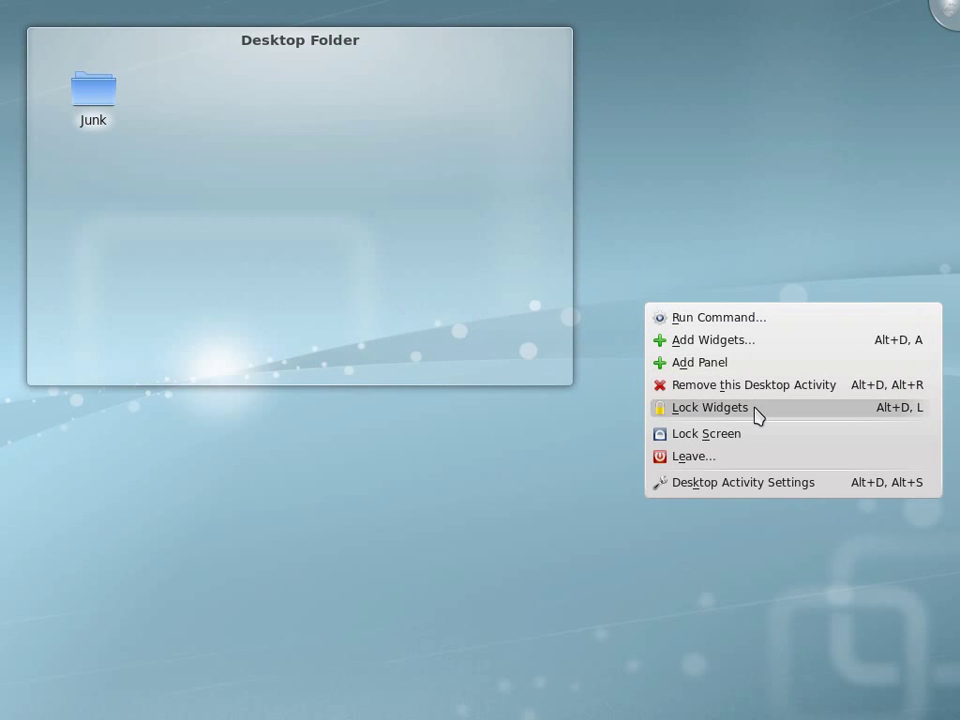
left_click(713, 340)
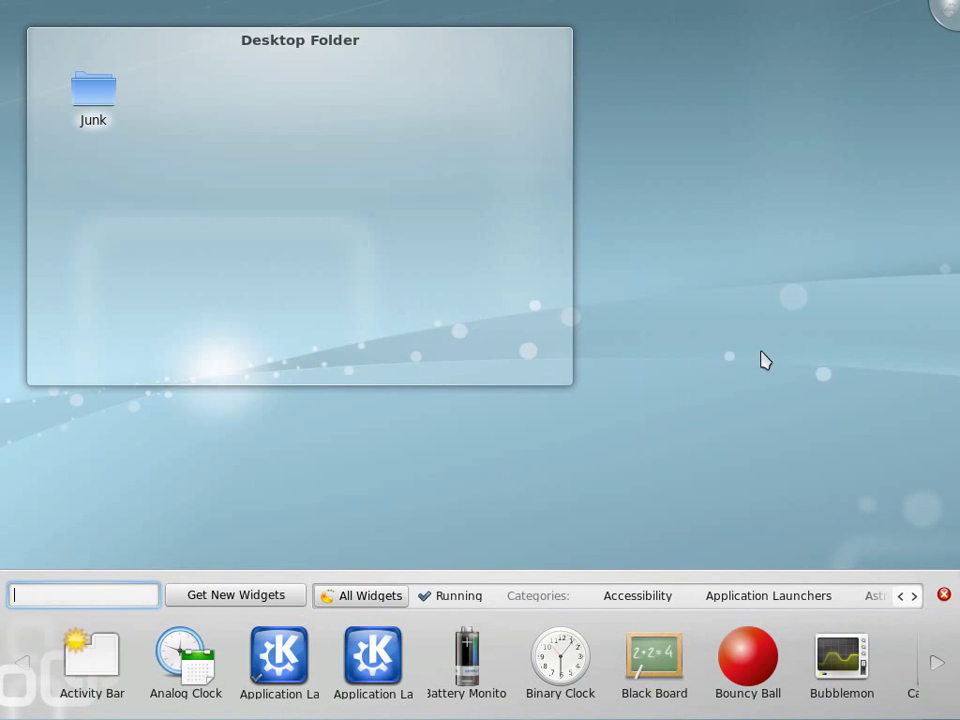
left_click_drag(466, 660, 121, 436)
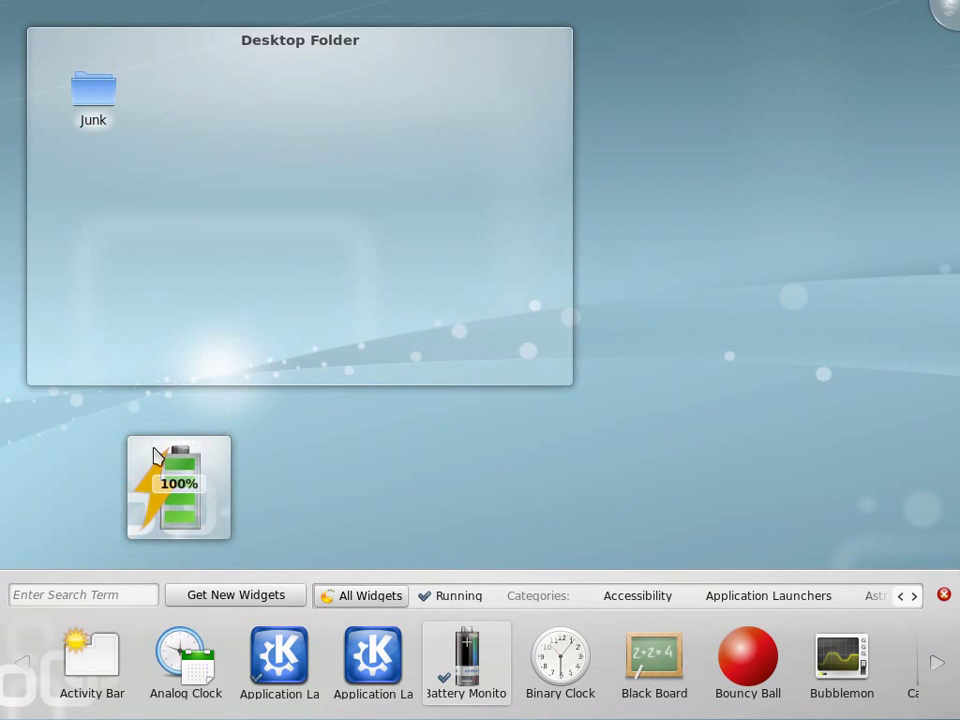
mouse_move(193, 490)
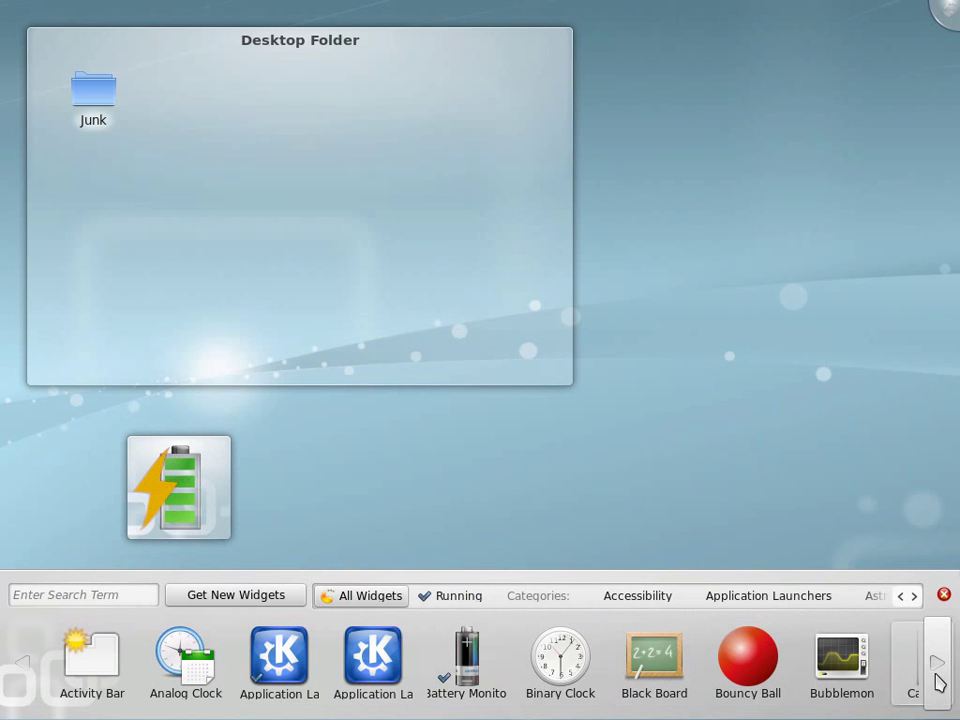
Find the Folder View widget in the widget browser and place it on the desktop beside the Desktop Folder view
left_click(937, 682)
left_click(937, 662)
left_click(937, 662)
left_click(937, 662)
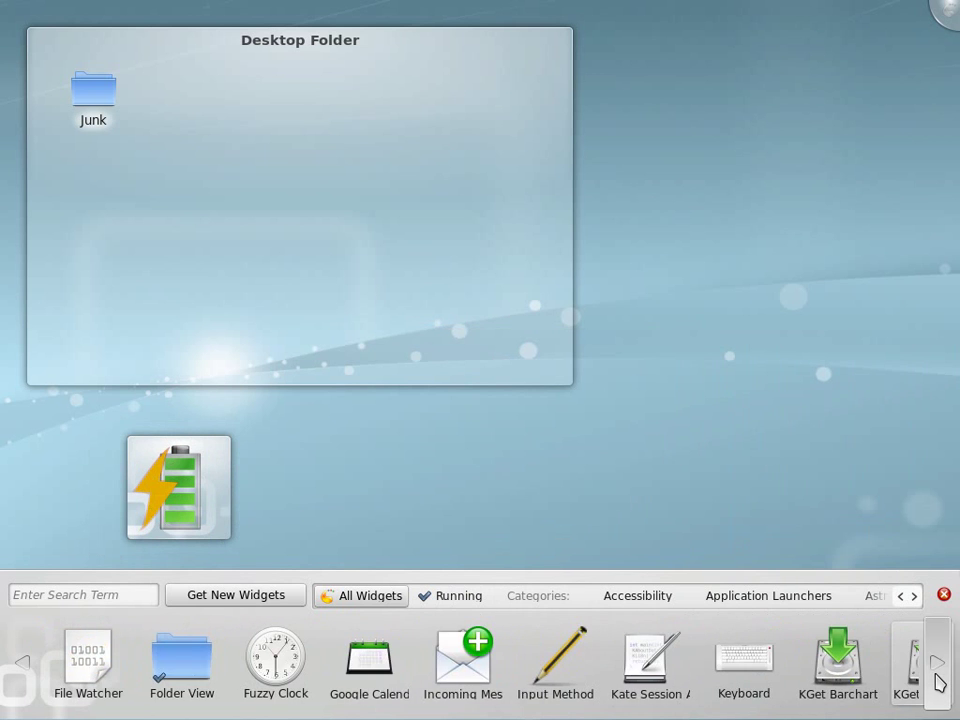
left_click(938, 680)
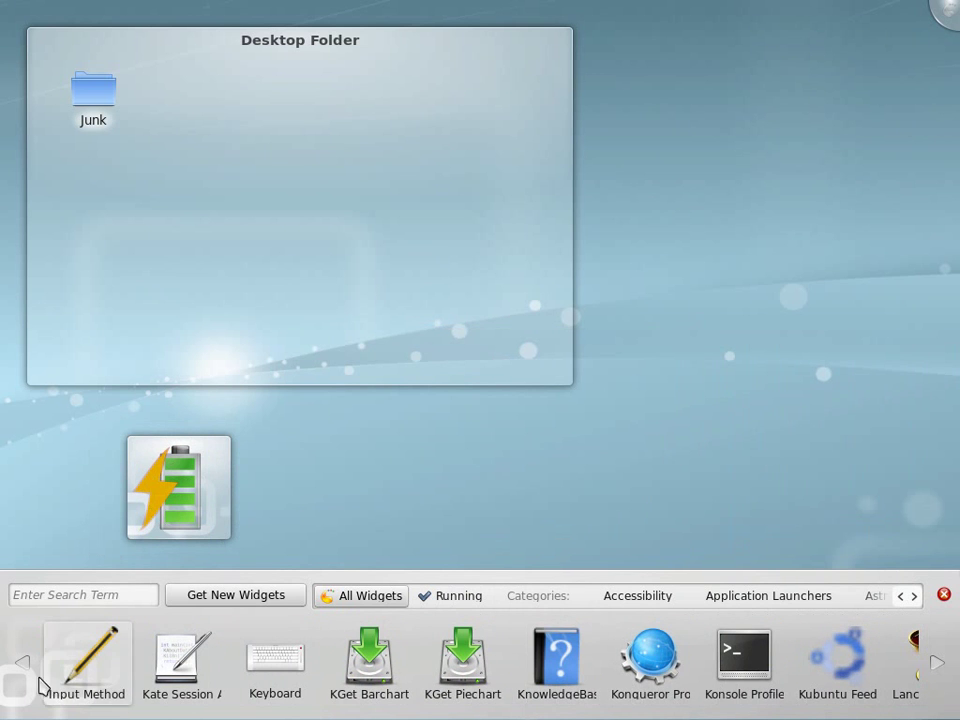
left_click(26, 668)
left_click_drag(165, 666, 671, 77)
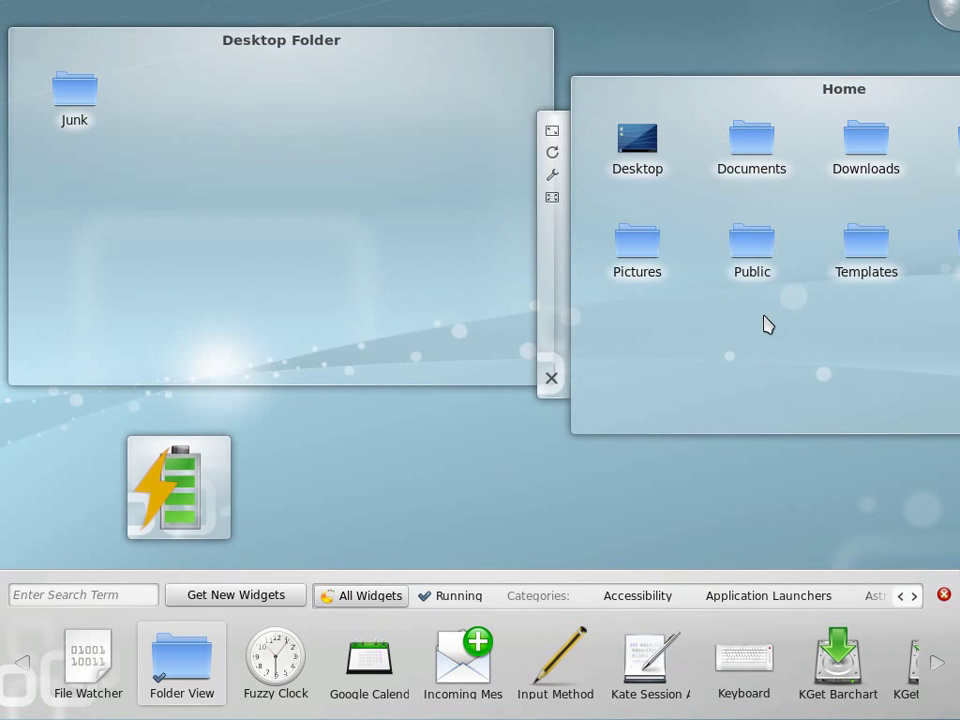
Open the settings of the new Home folder view and bring up its display options
left_click_drag(754, 261, 757, 335)
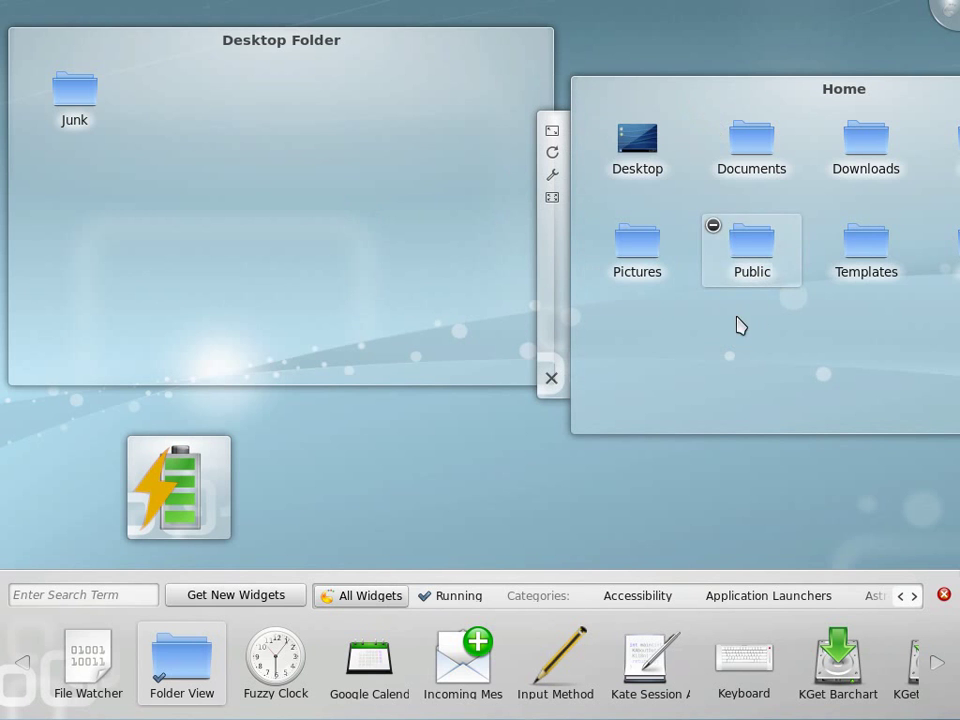
right_click(740, 322)
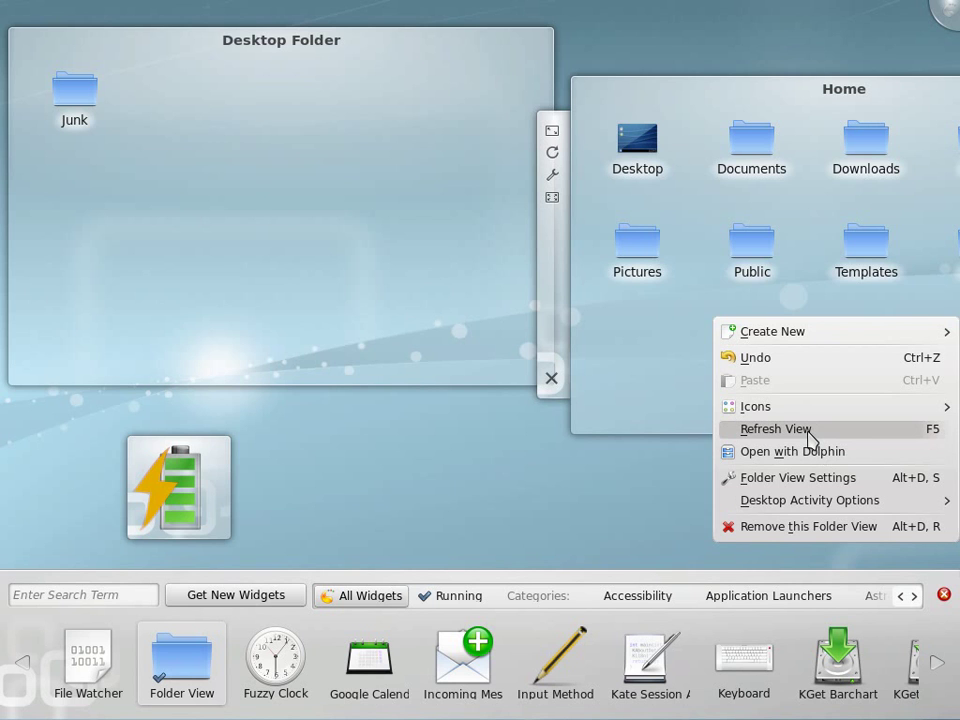
mouse_move(817, 415)
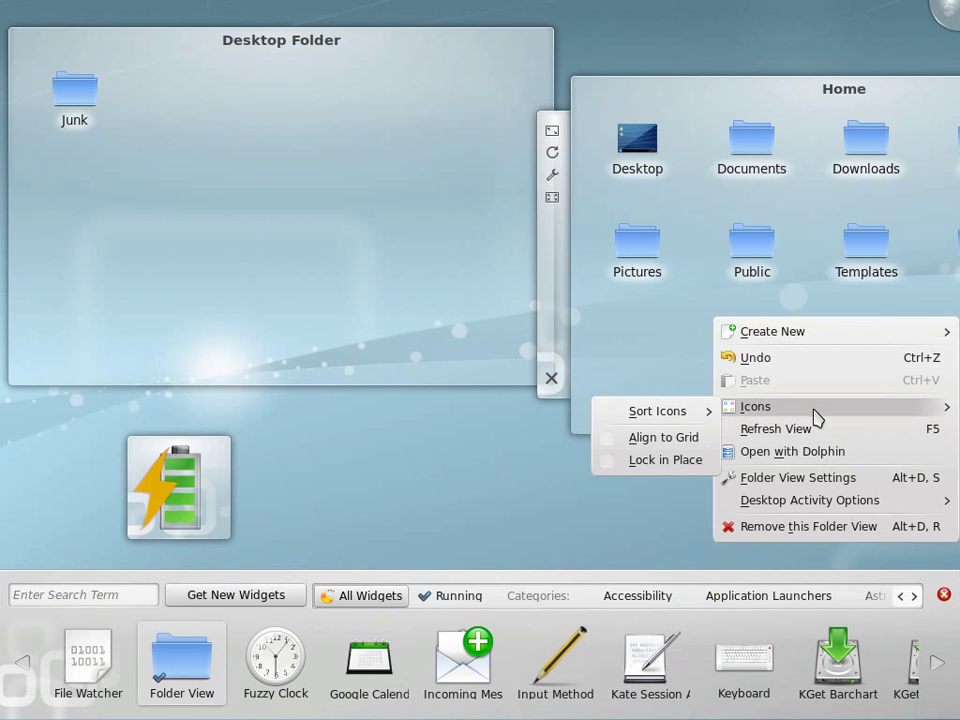
left_click(827, 482)
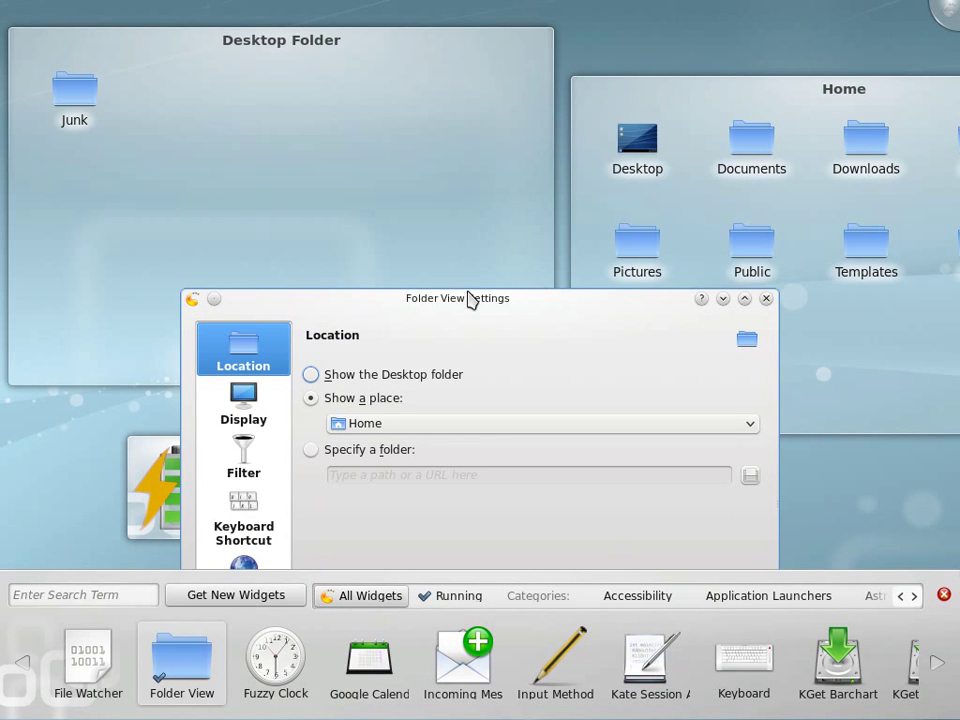
left_click_drag(470, 300, 474, 165)
left_click(250, 268)
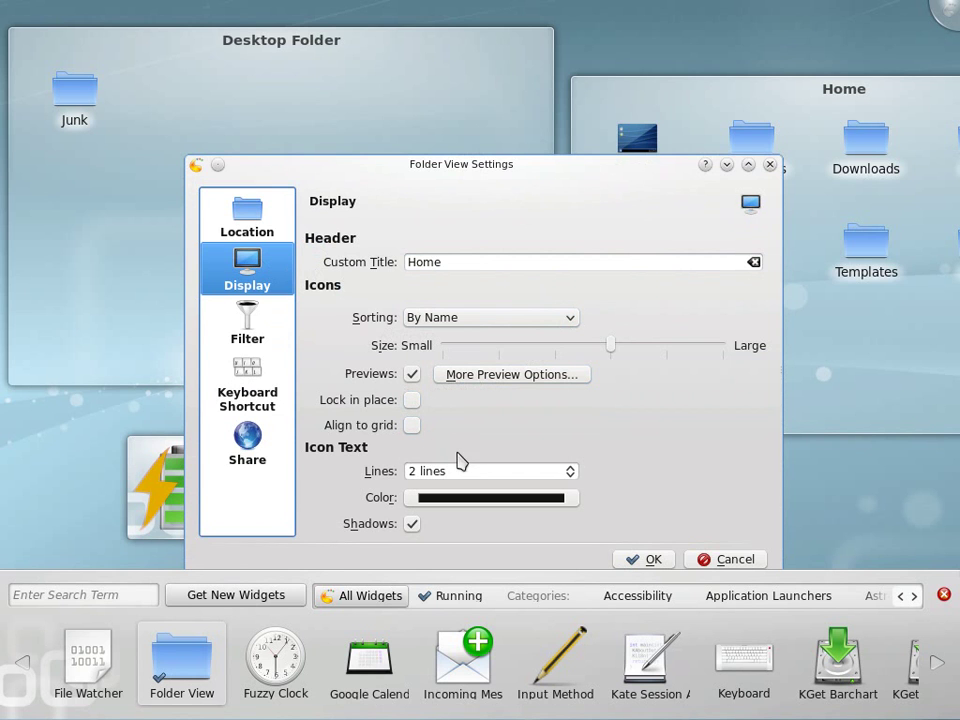
Review the Home folder view's filter, keyboard shortcut and sharing settings and close the settings
left_click(279, 339)
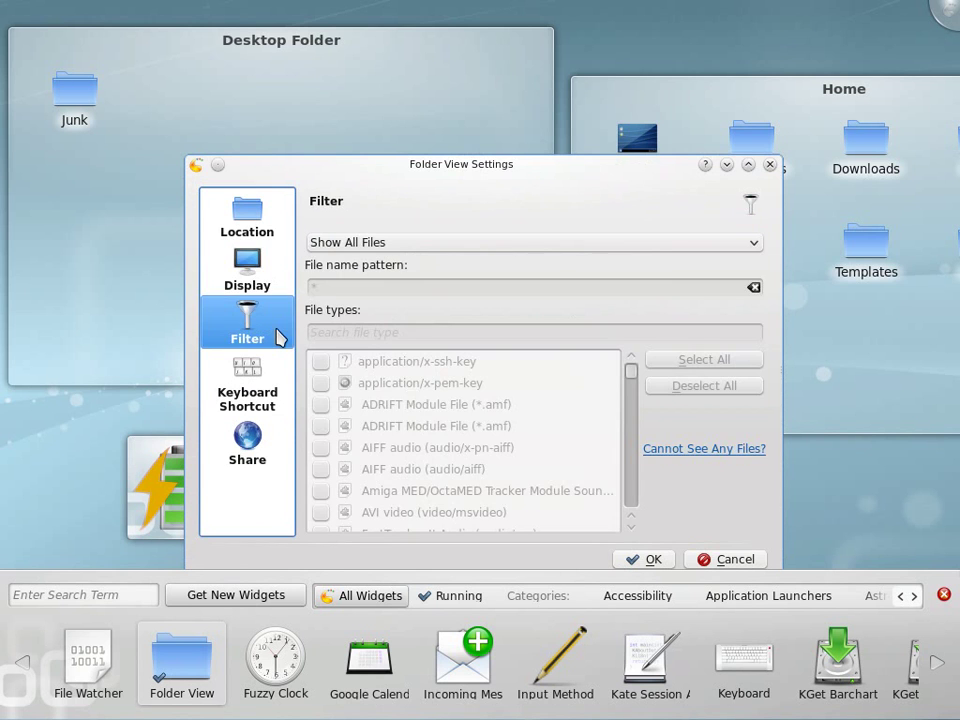
left_click(278, 385)
left_click(265, 452)
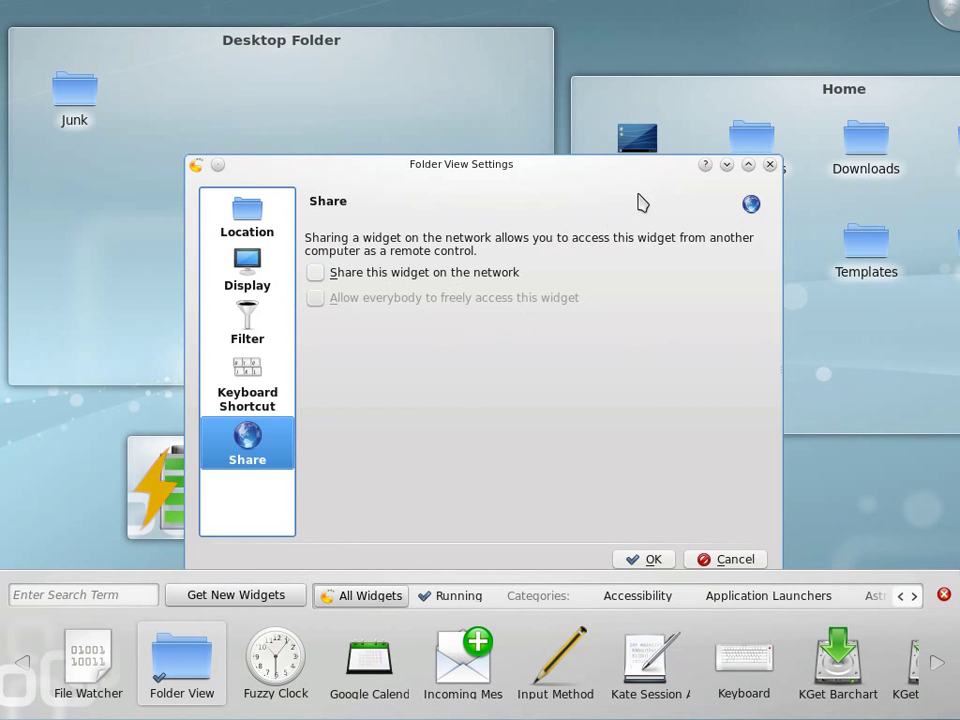
left_click(770, 165)
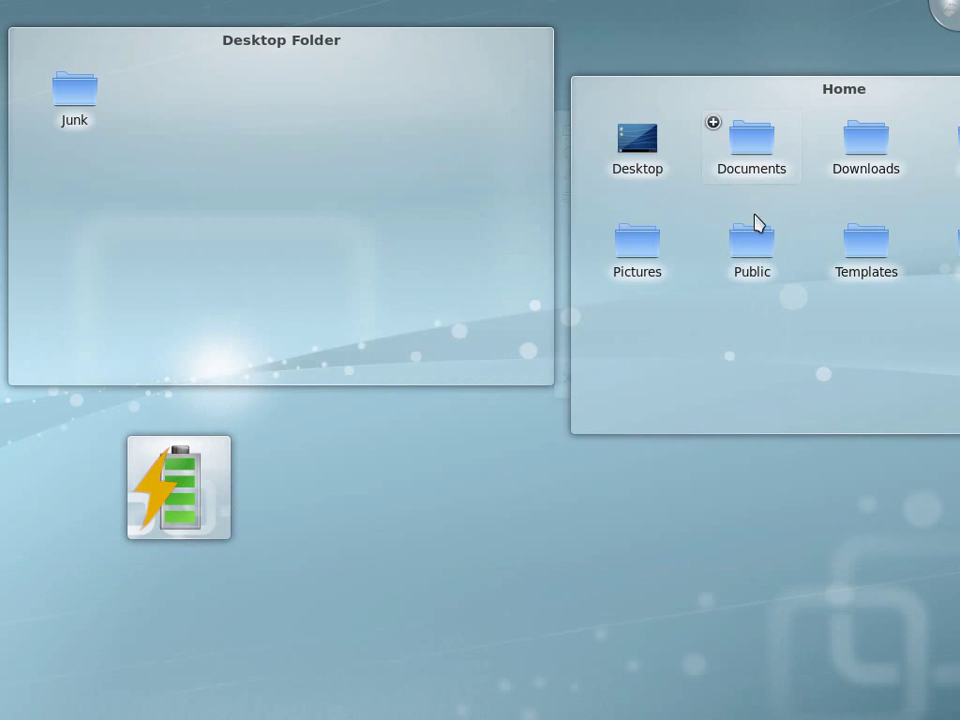
Reopen the Home folder view's settings, check its location options and close them without changes
left_click_drag(754, 242, 728, 341)
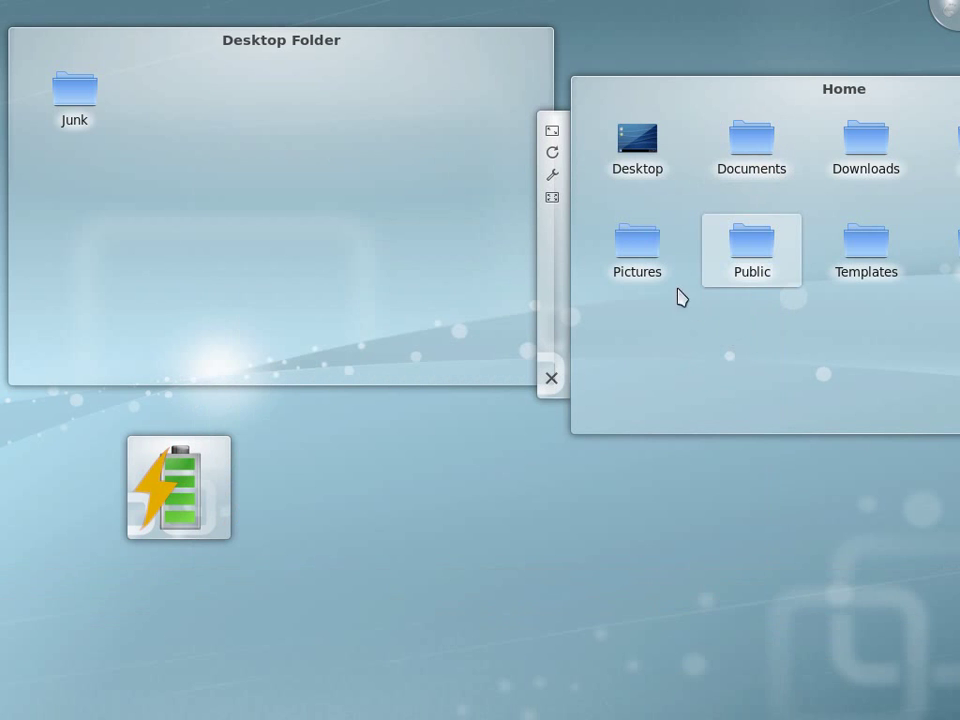
left_click(553, 176)
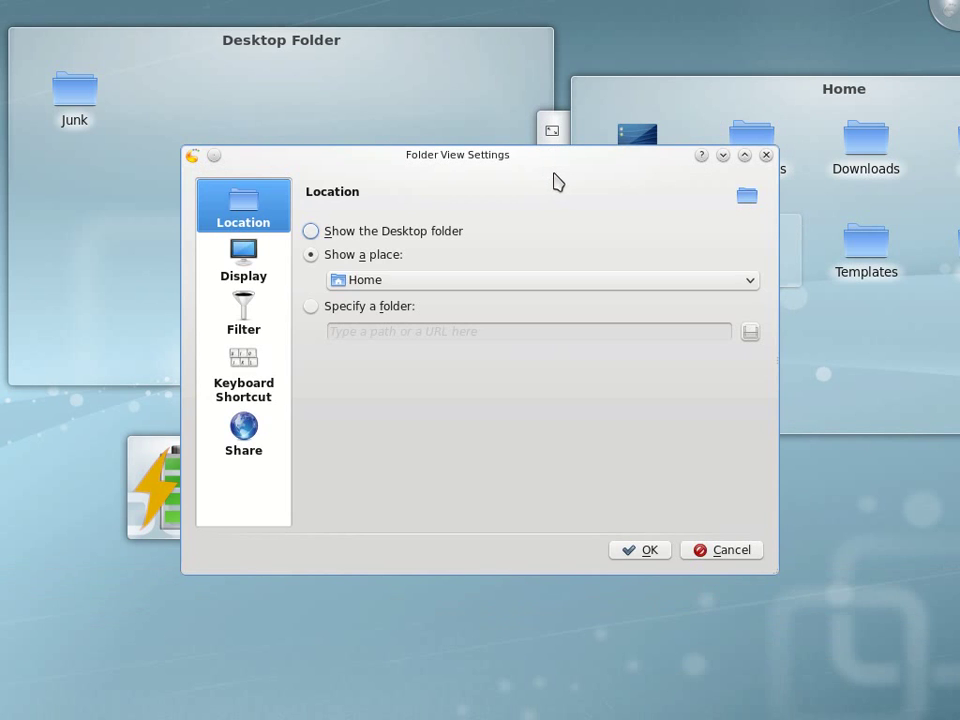
left_click(765, 157)
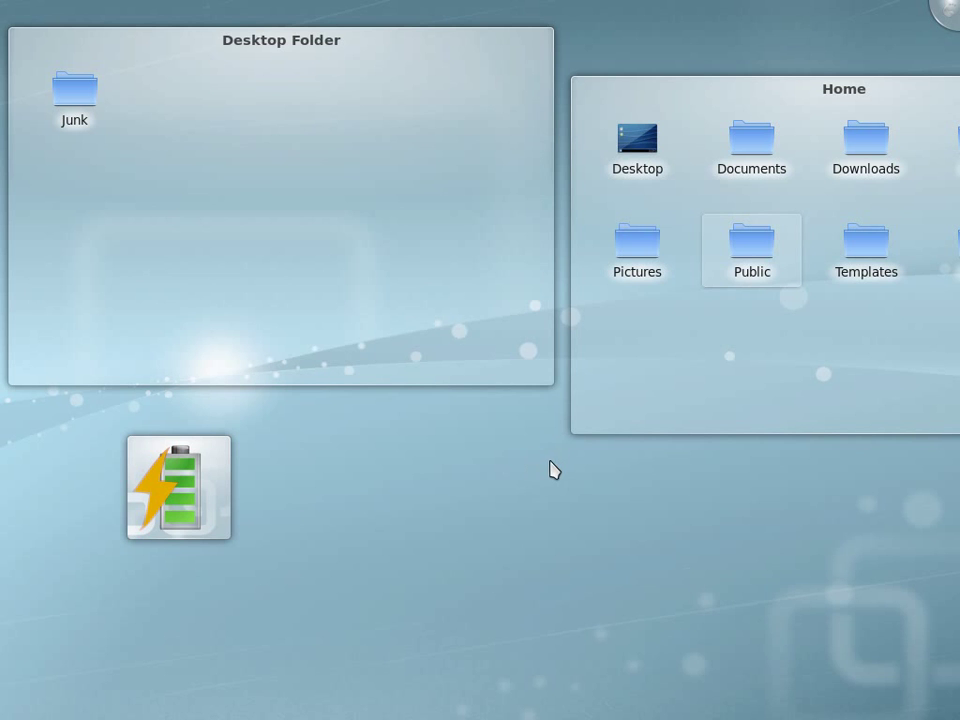
Find the Web Browser widget in the widget browser, place it on the desktop below the Home folder view, and close the widget browser
right_click(491, 451)
left_click(554, 501)
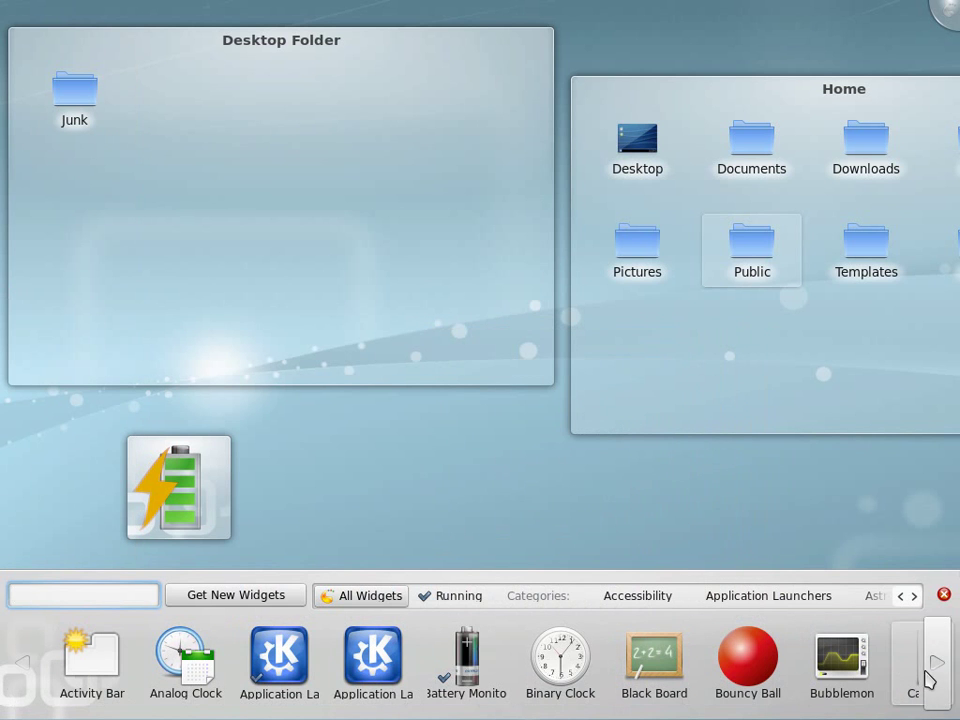
left_click(933, 670)
left_click(933, 670)
left_click(933, 670)
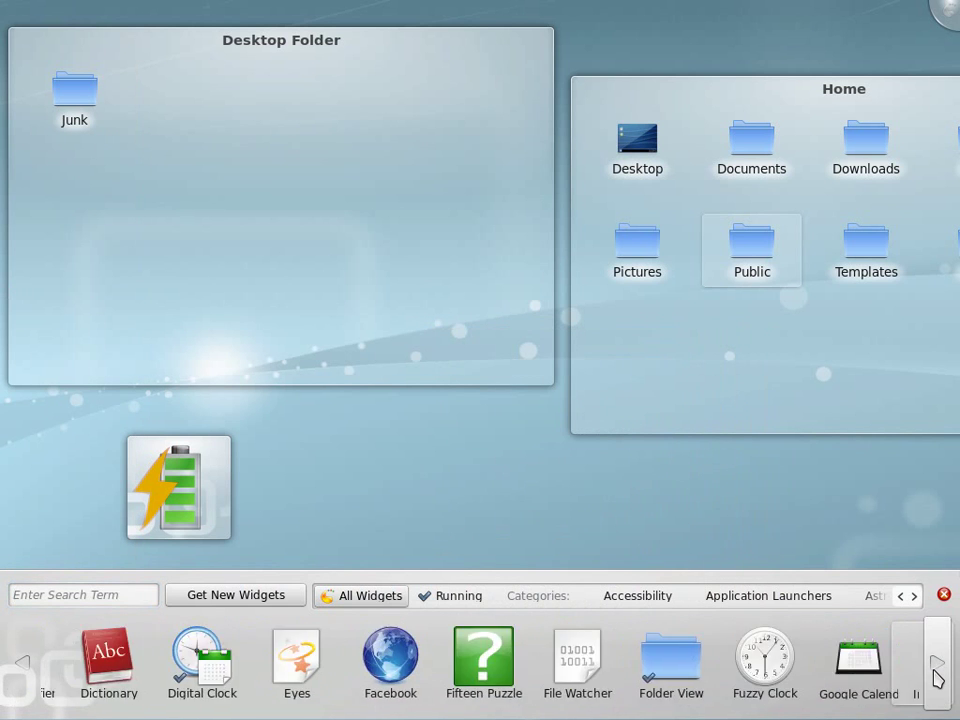
left_click(937, 670)
left_click(937, 670)
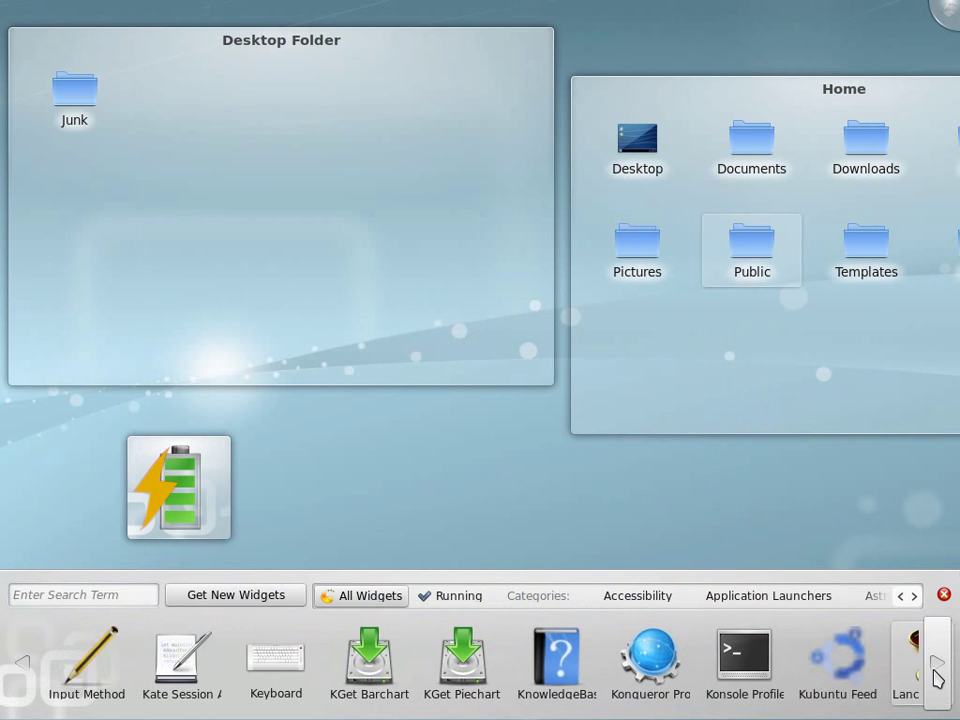
left_click(937, 677)
left_click(937, 677)
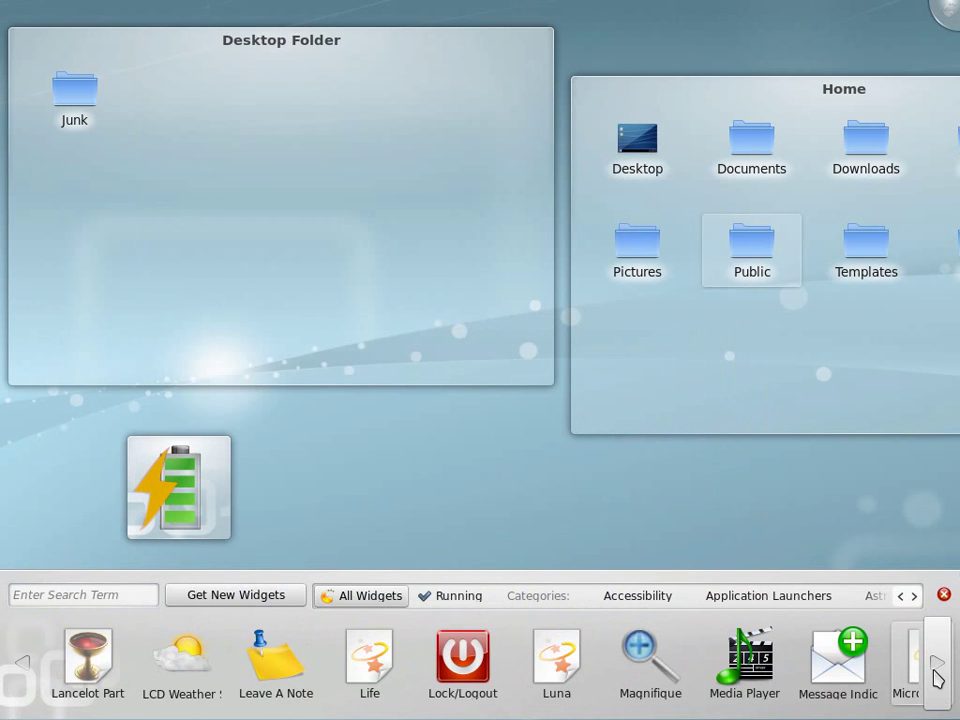
left_click(937, 677)
left_click(937, 677)
left_click(937, 677)
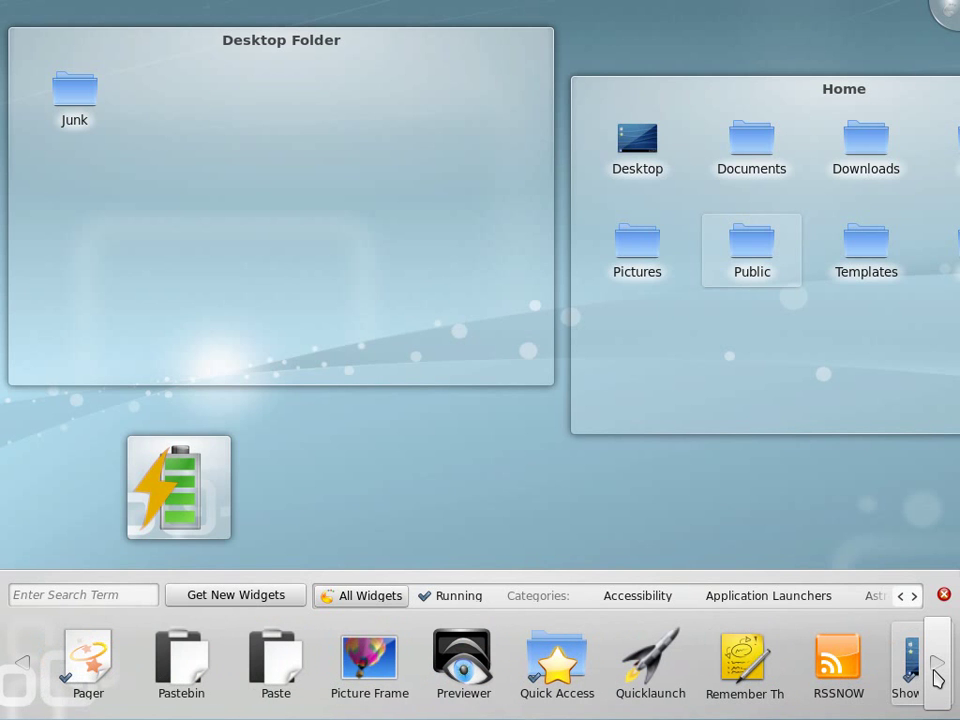
left_click(937, 677)
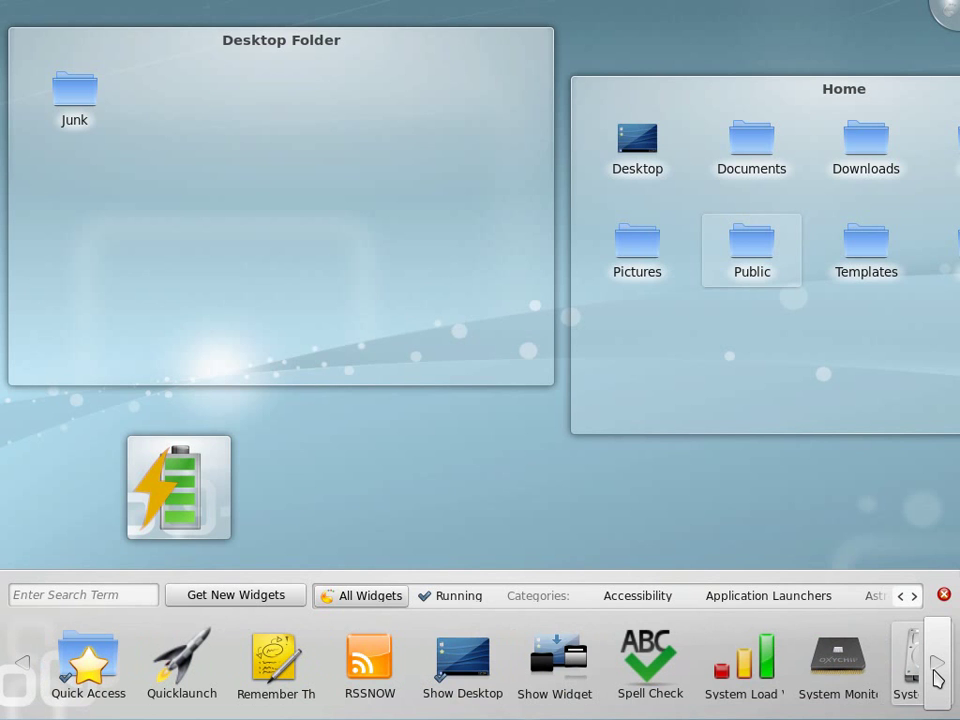
left_click(937, 677)
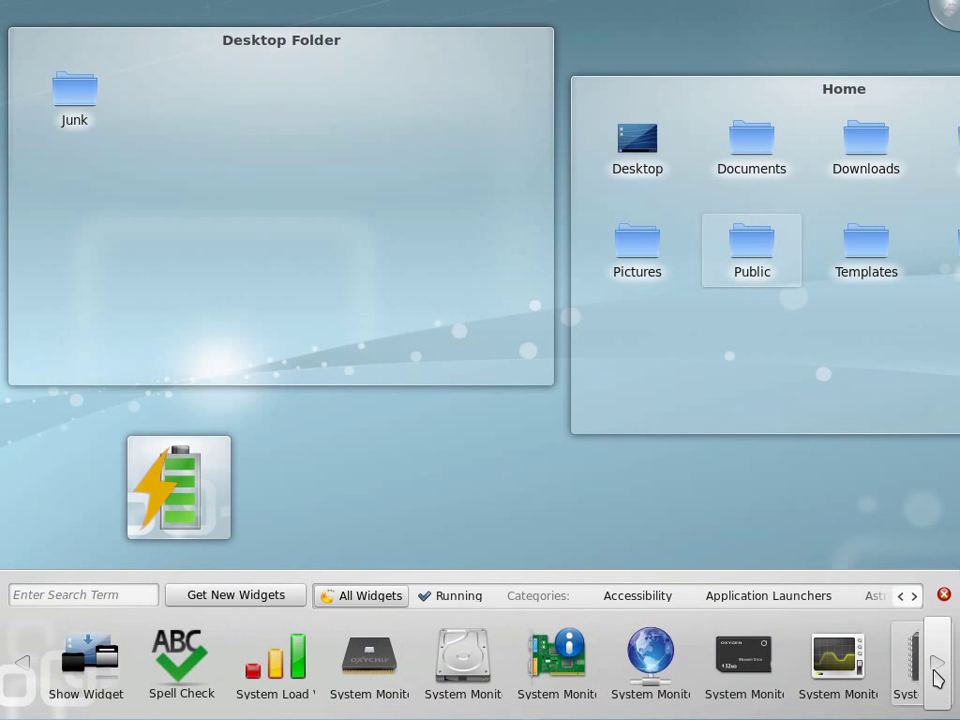
left_click(937, 677)
left_click(937, 677)
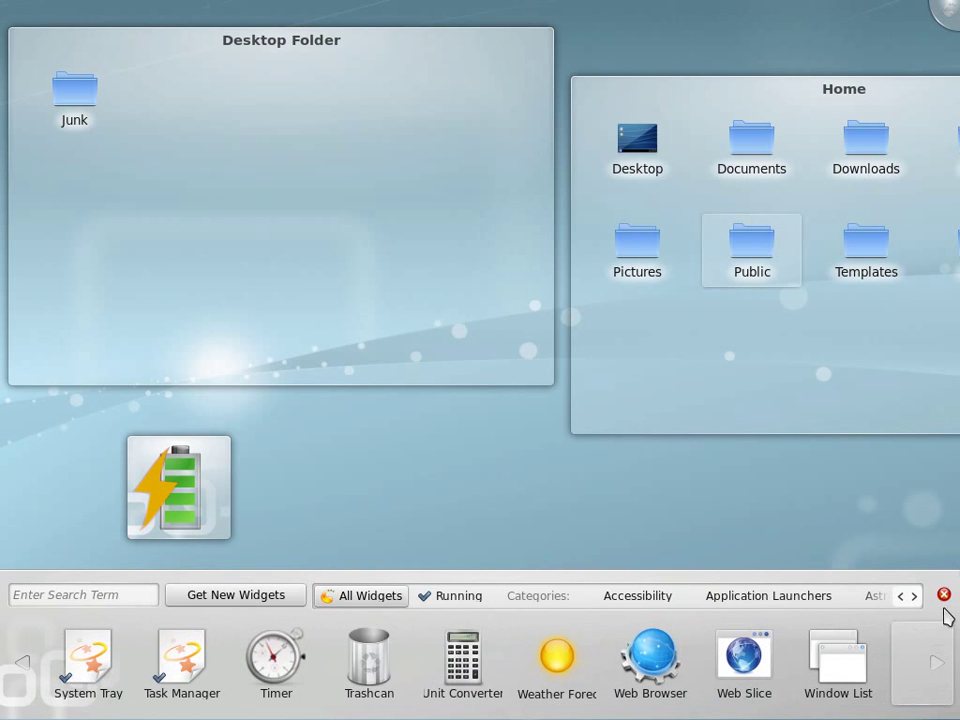
left_click_drag(650, 655, 572, 463)
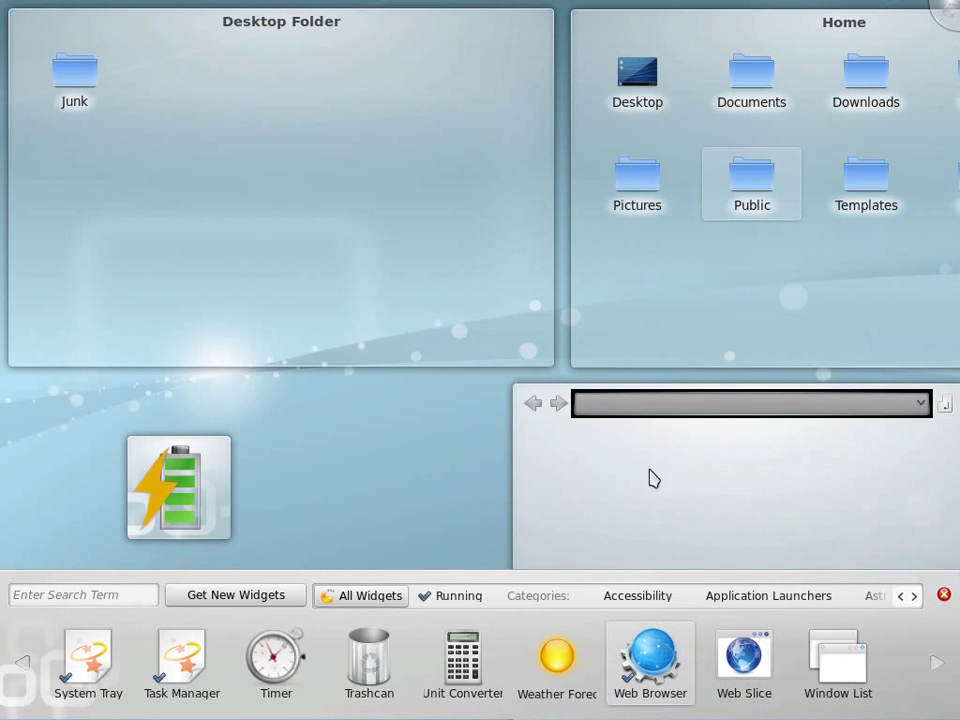
left_click(945, 597)
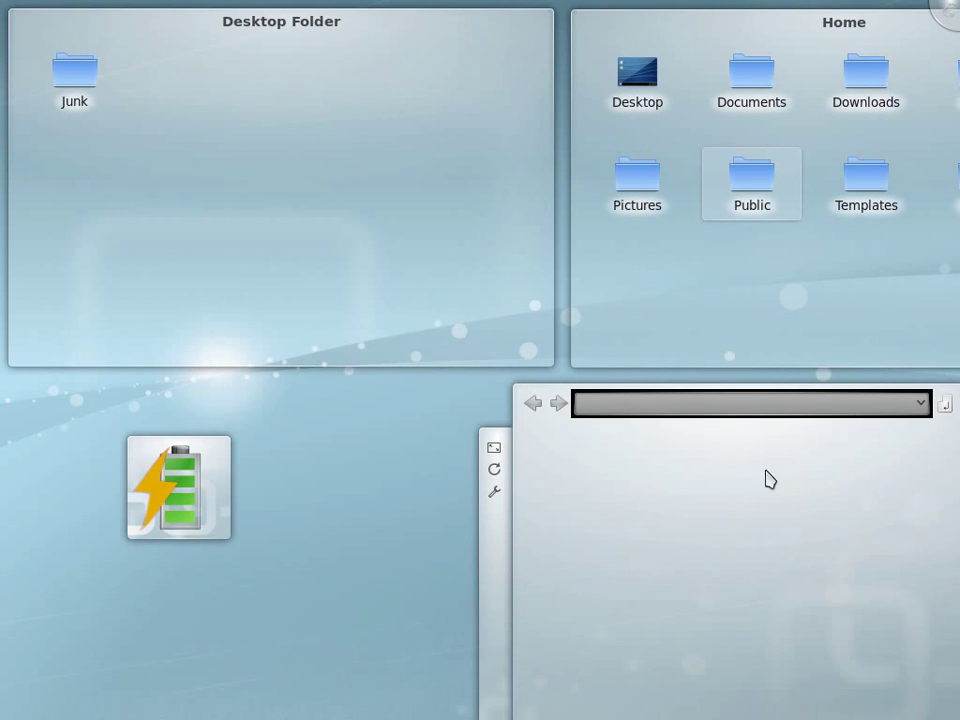
Load slashdot.org in the Web Browser widget and move the widget up so it fits fully on the desktop
left_click(688, 404)
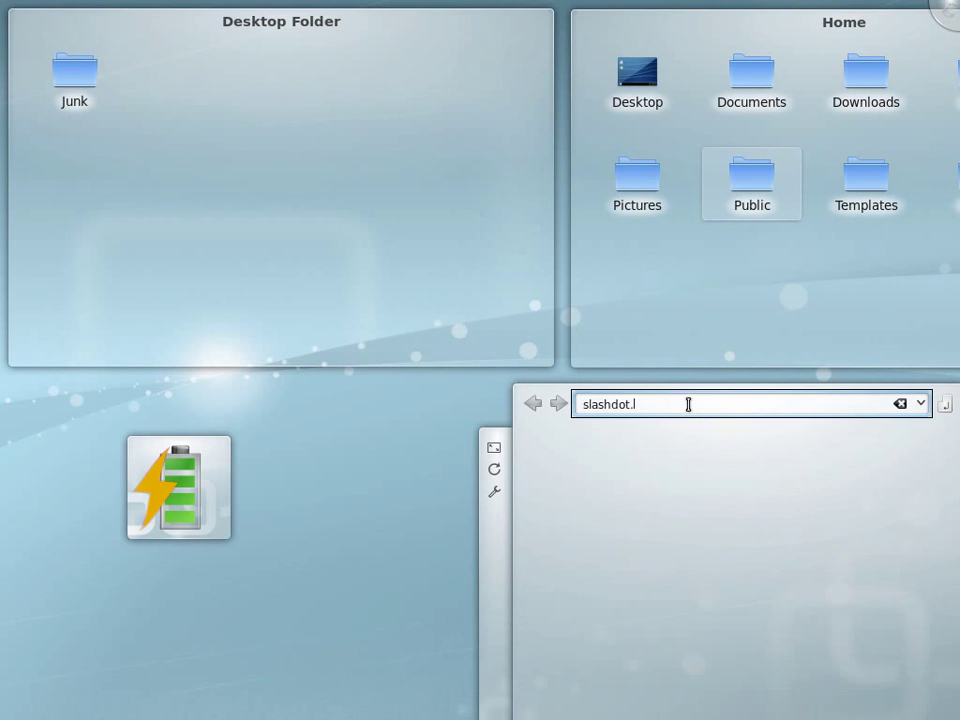
key("Return")
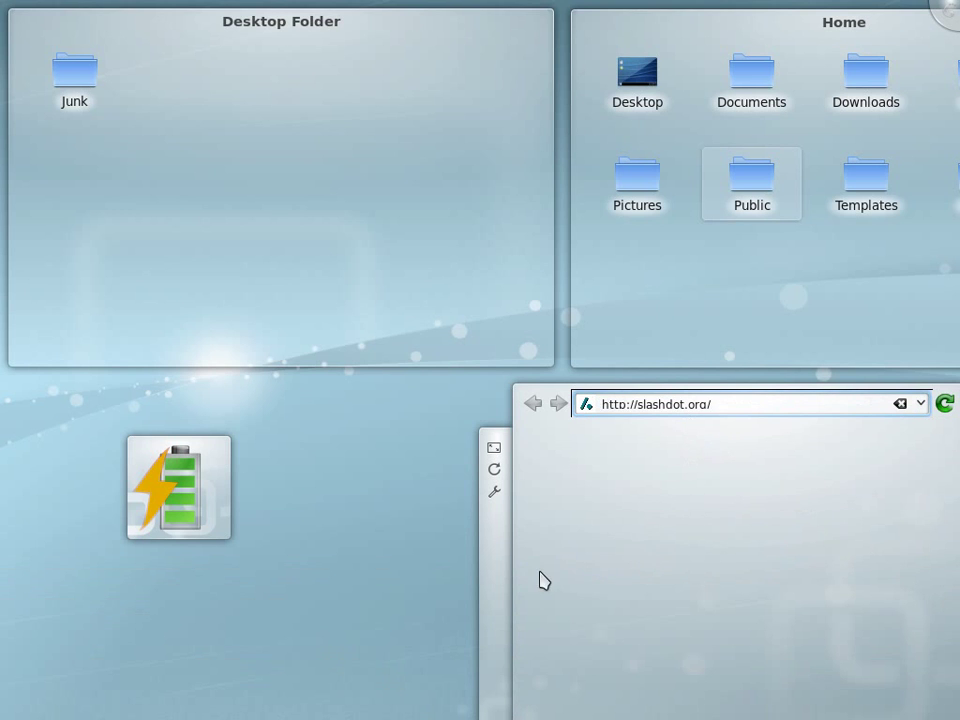
left_click_drag(498, 596, 456, 443)
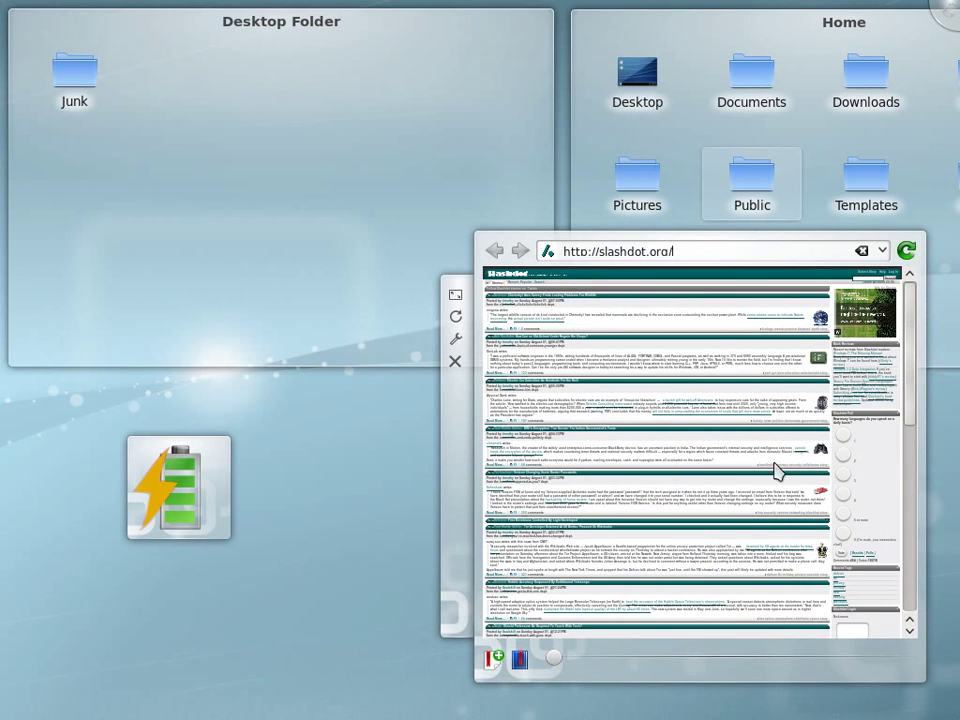
Enlarge the Slashdot page in the Web Browser widget in stages until the story text is easy to read
left_click_drag(563, 662, 594, 658)
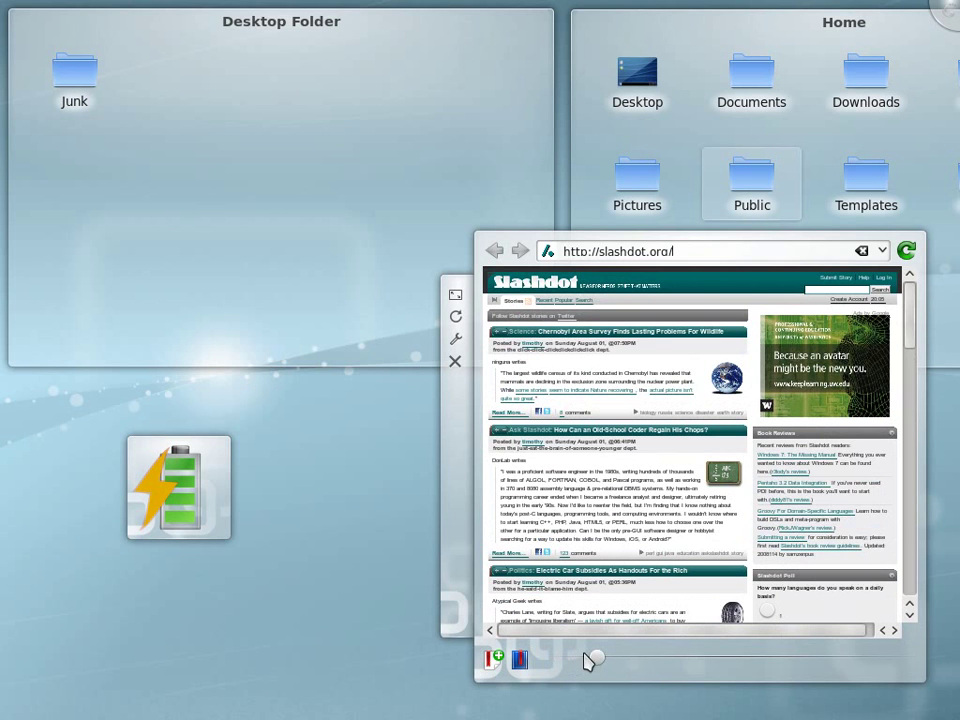
left_click_drag(632, 668, 649, 670)
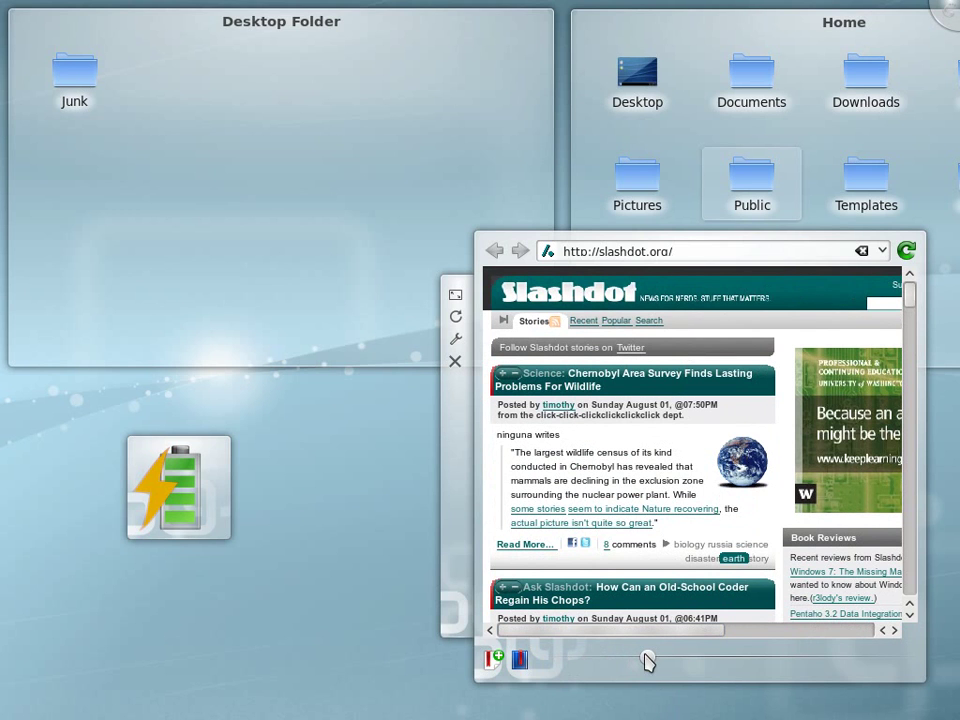
left_click_drag(680, 668, 686, 670)
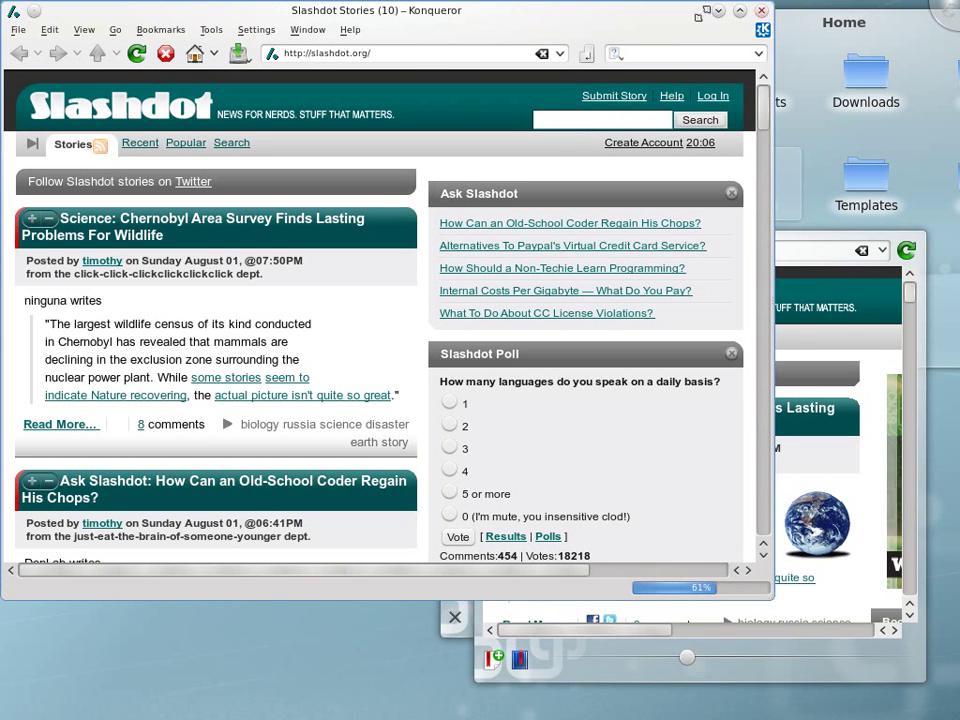
Move the Konqueror window towards the middle of the desktop, load google.com in it and close the window
left_click_drag(521, 15, 625, 15)
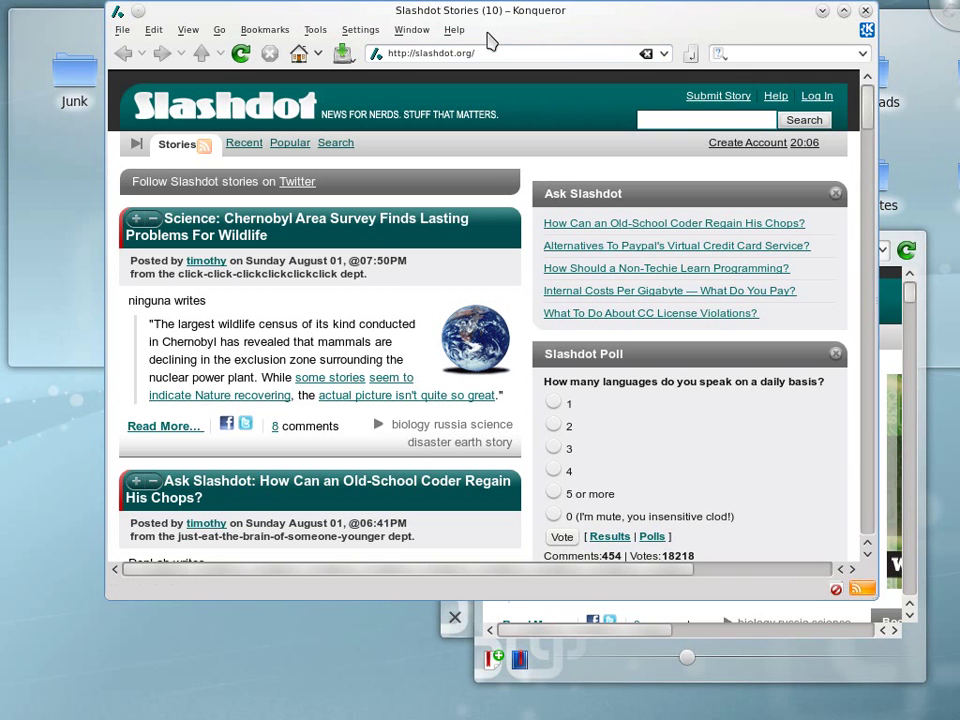
left_click_drag(579, 17, 588, 66)
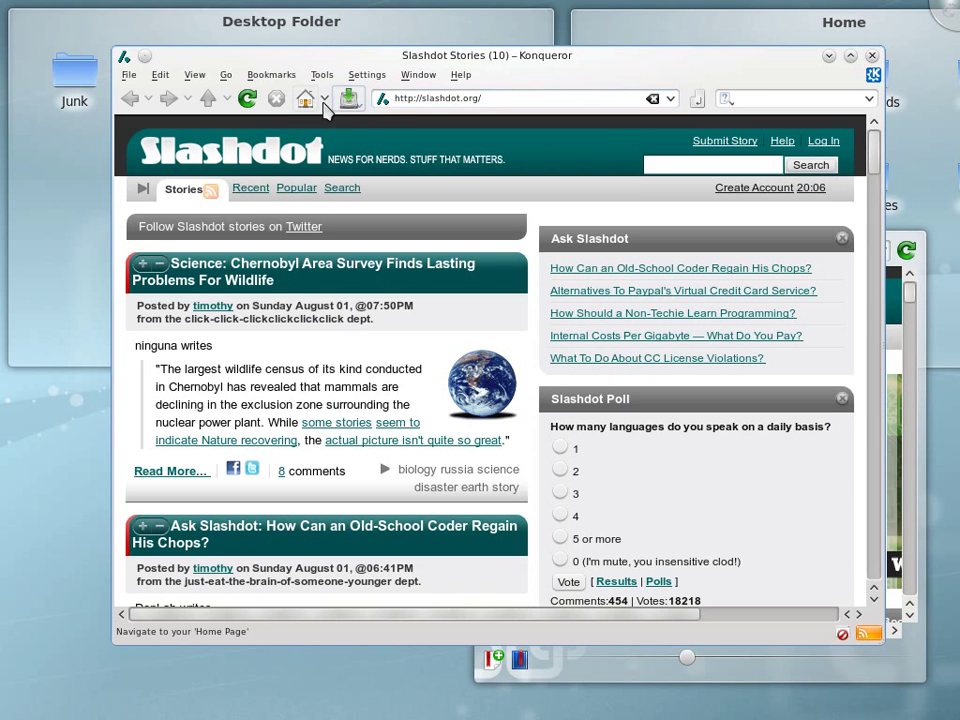
left_click(604, 98)
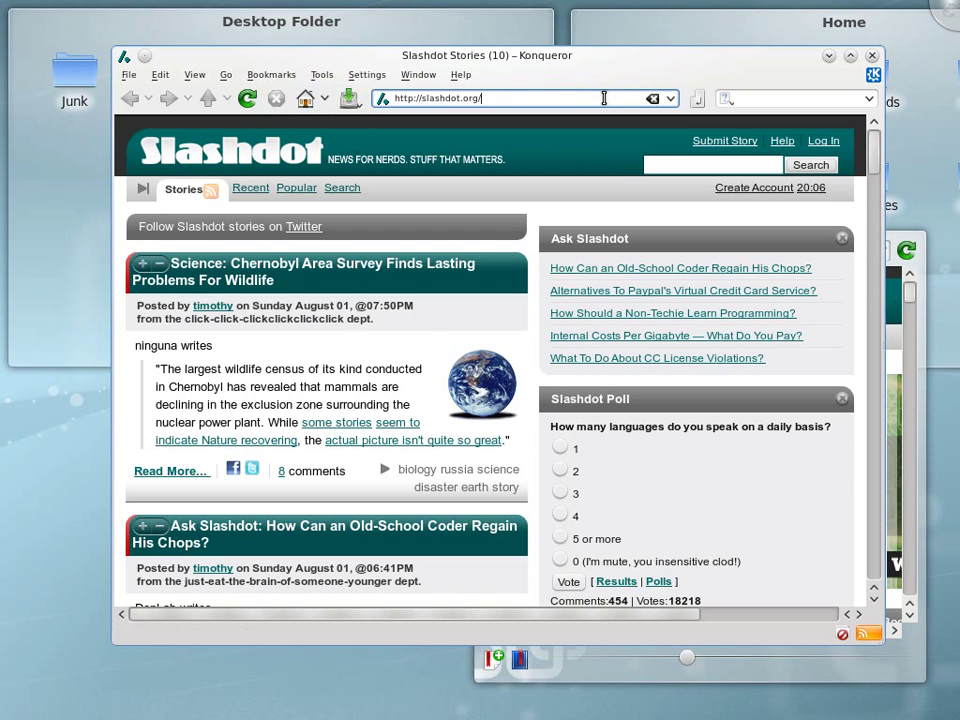
triple_click(604, 98)
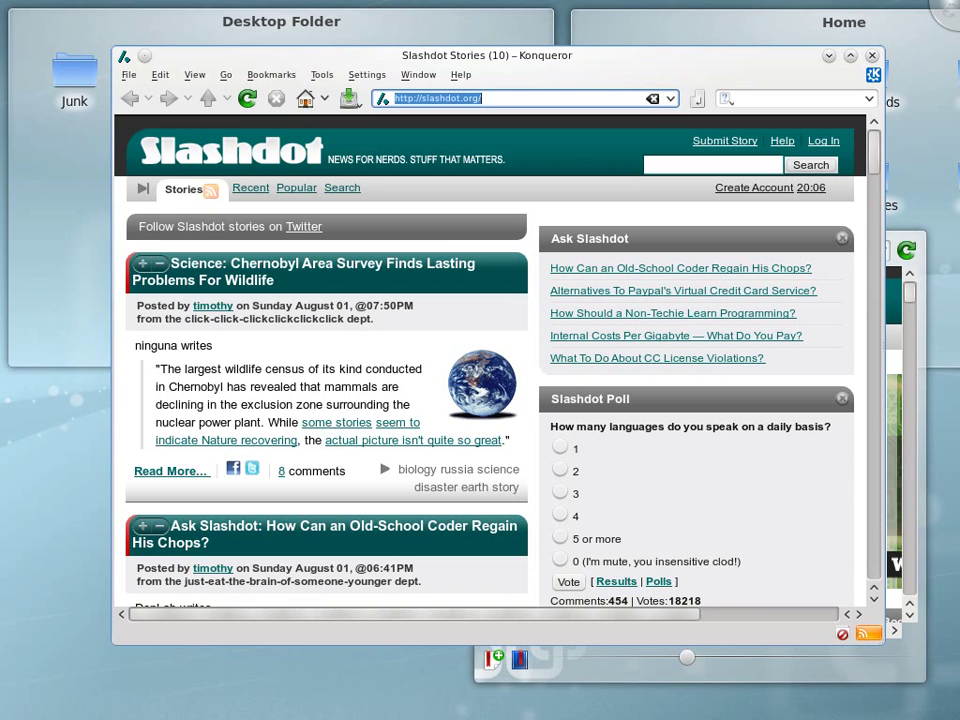
type("google.com")
key("Return")
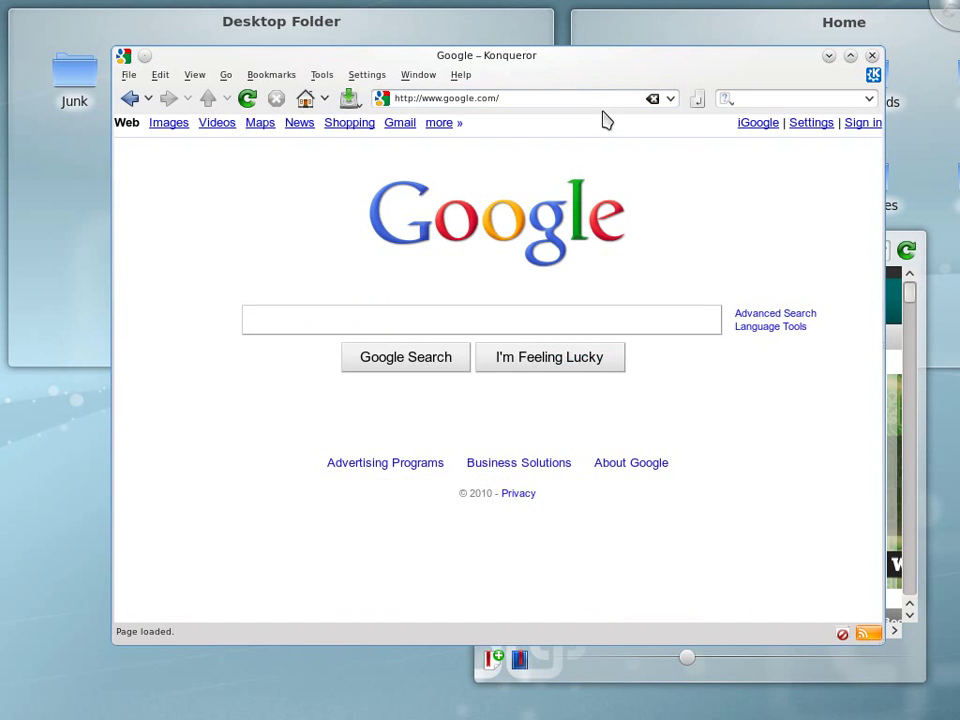
left_click(872, 57)
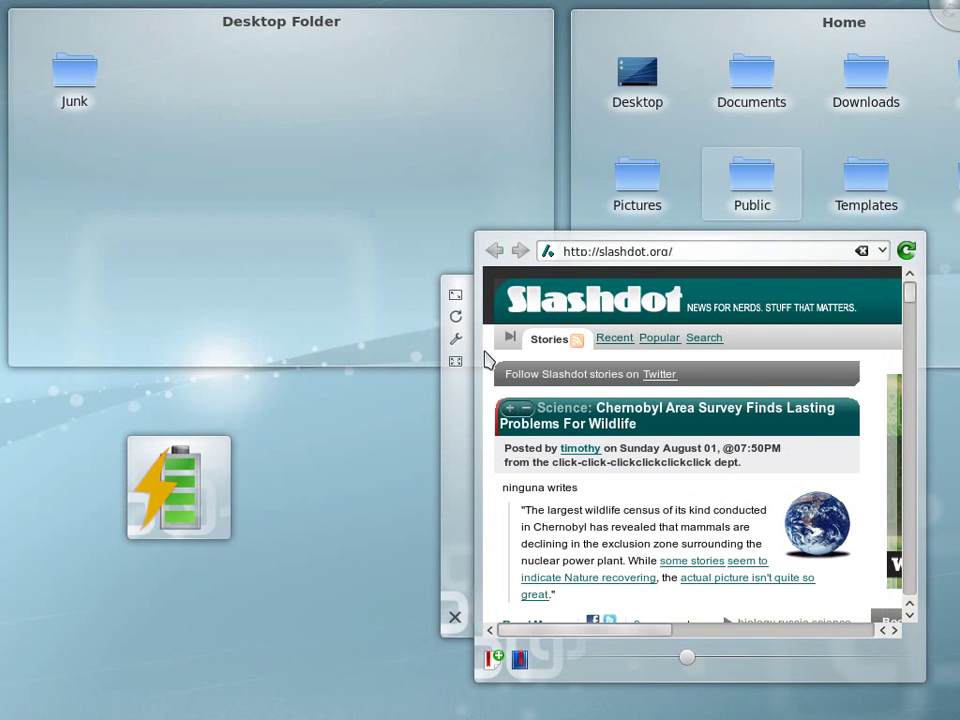
Review the Web Browser widget's general, keyboard shortcut and sharing settings, and remove the widget from the desktop
left_click(456, 341)
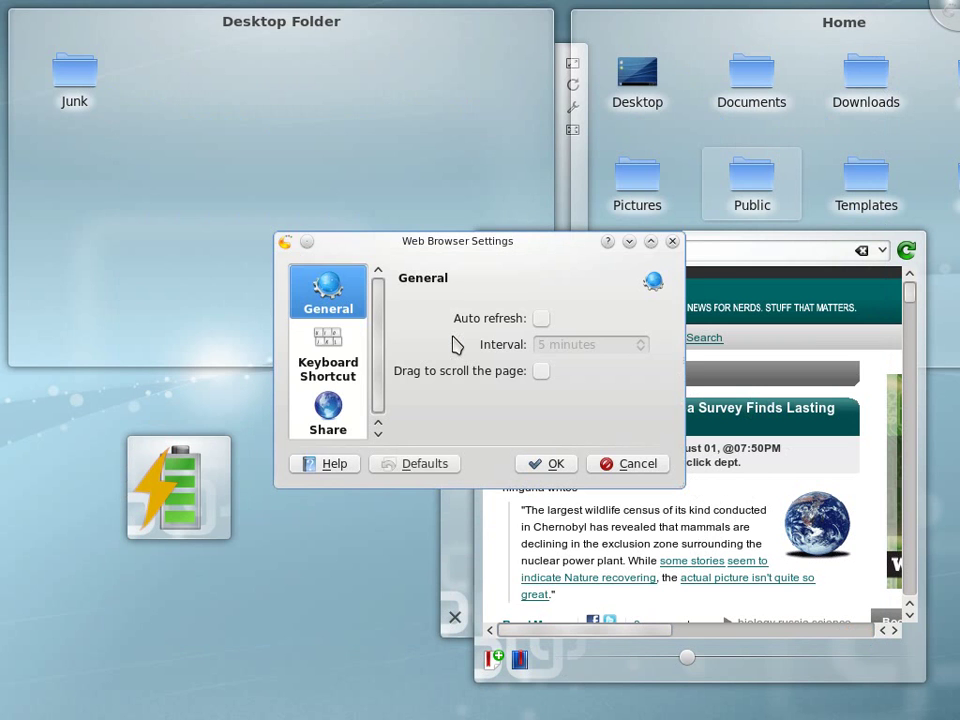
left_click(343, 368)
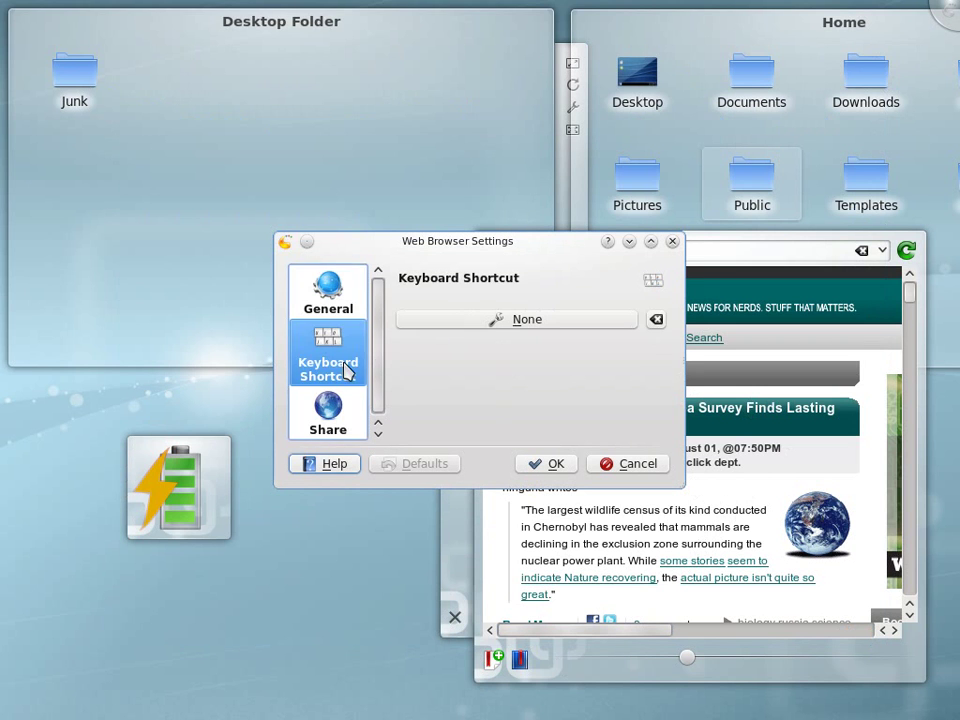
left_click(330, 420)
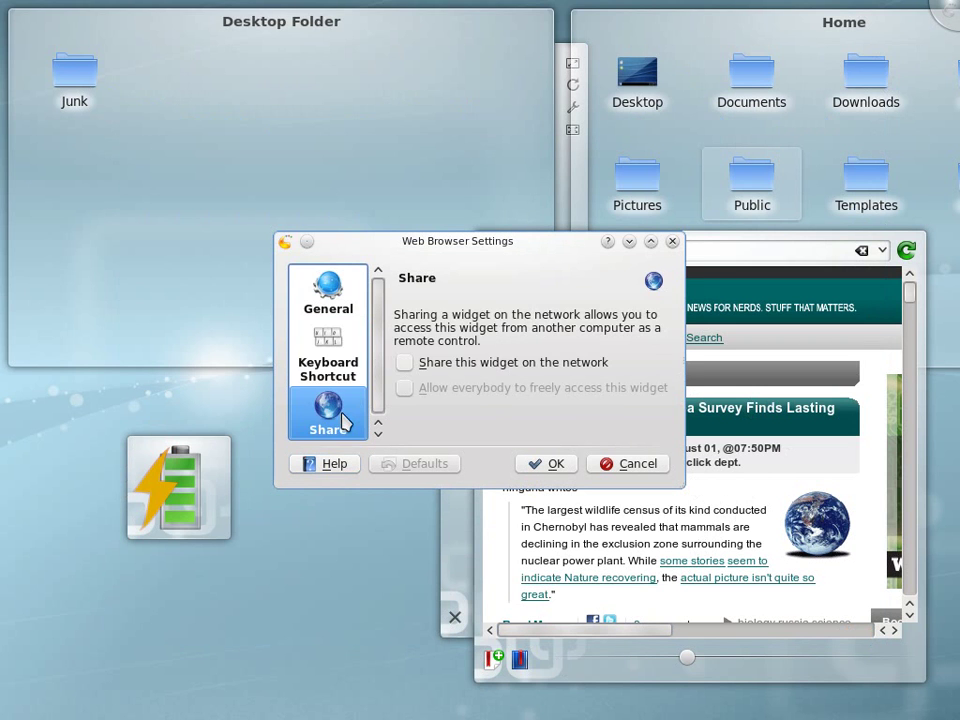
left_click(673, 243)
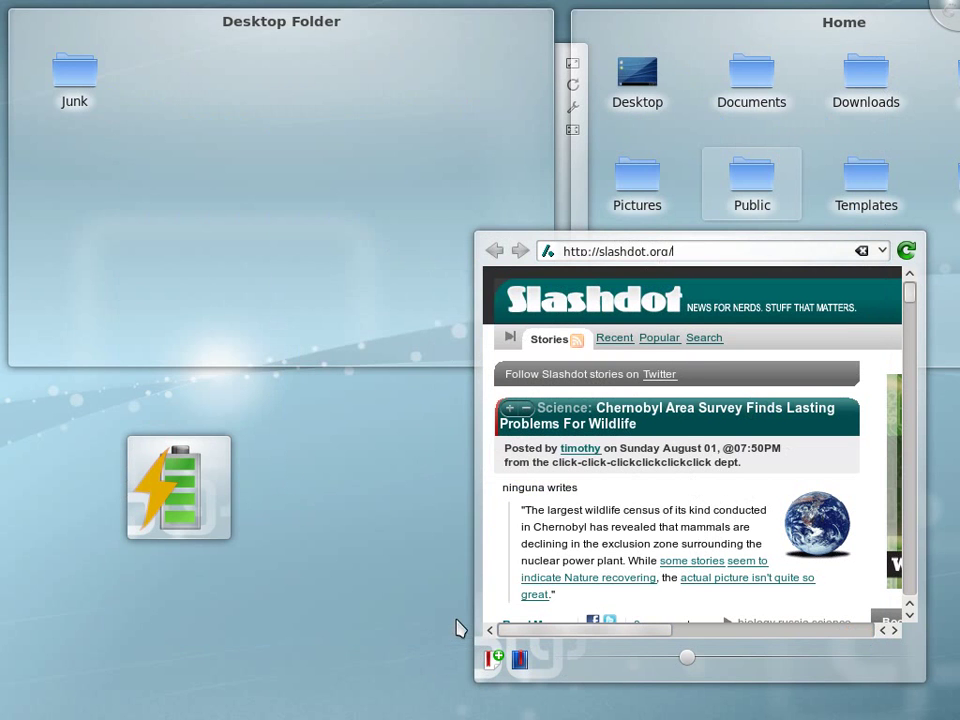
left_click(457, 625)
Bring up the recordmydesktop terminal window from the hidden panel, minimise it and reveal the panel again
mouse_move(3, 558)
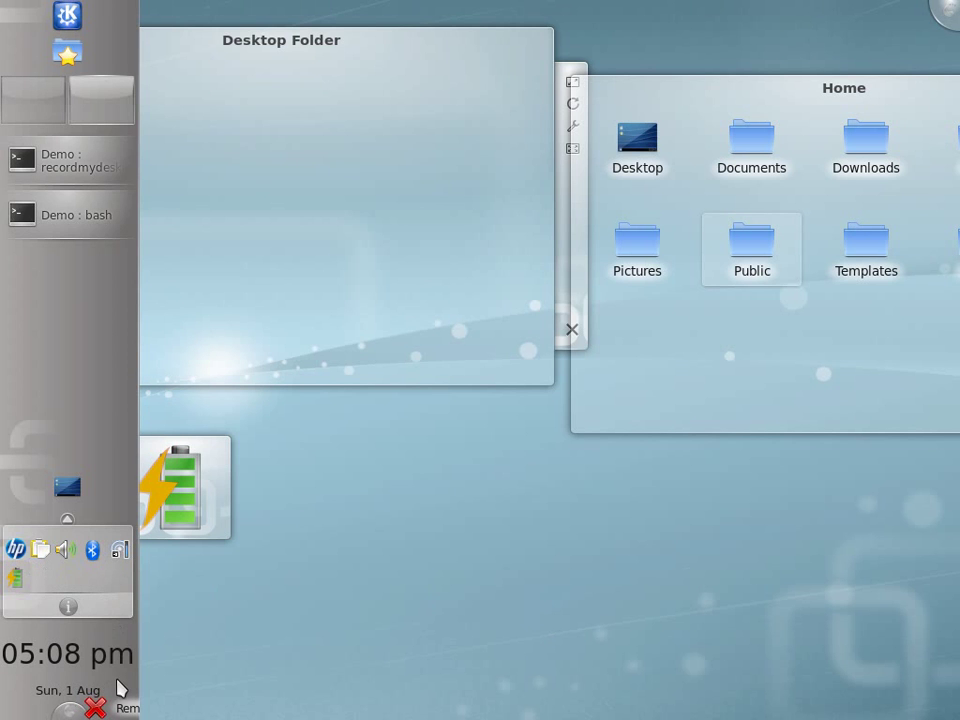
mouse_move(3, 188)
left_click(28, 171)
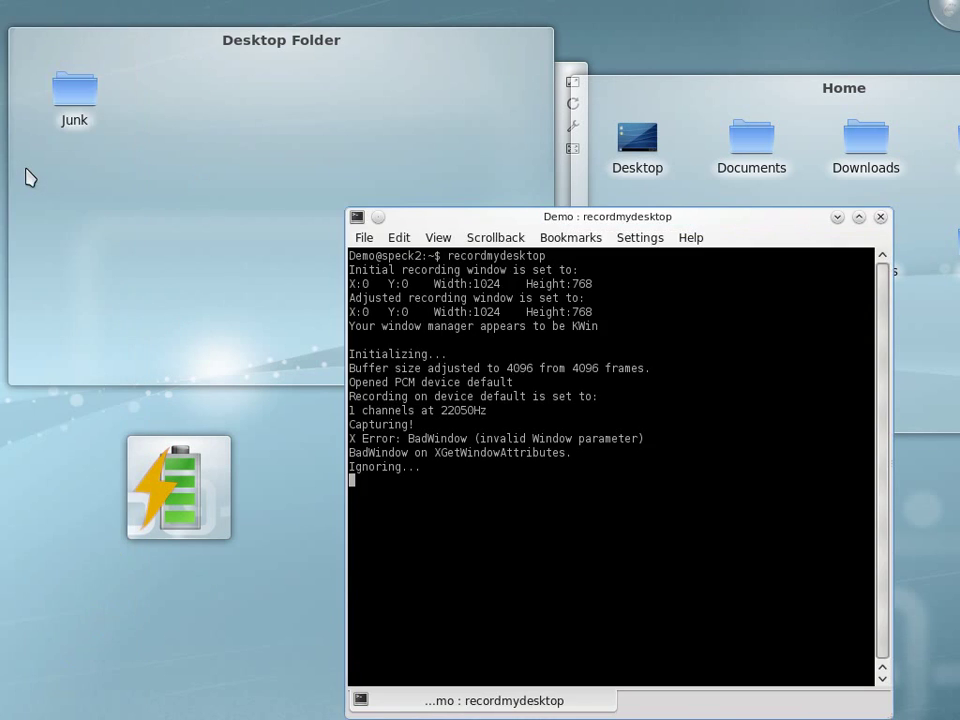
left_click(837, 218)
mouse_move(4, 182)
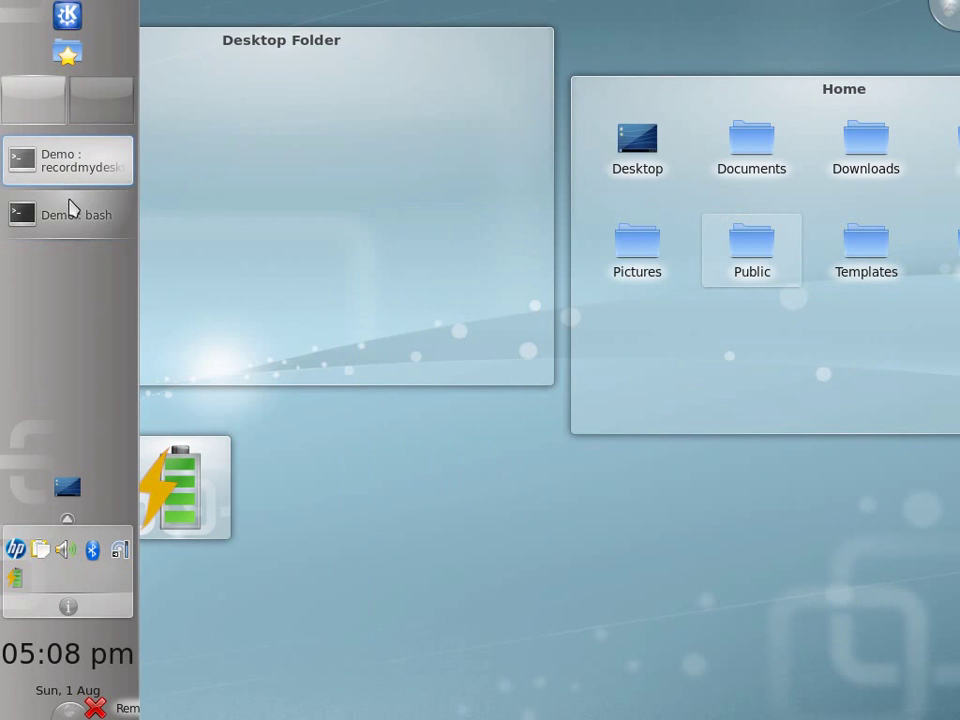
Bring up the bash terminal window, move it slightly down the desktop and shrink it to 73 x 25 characters
left_click(72, 220)
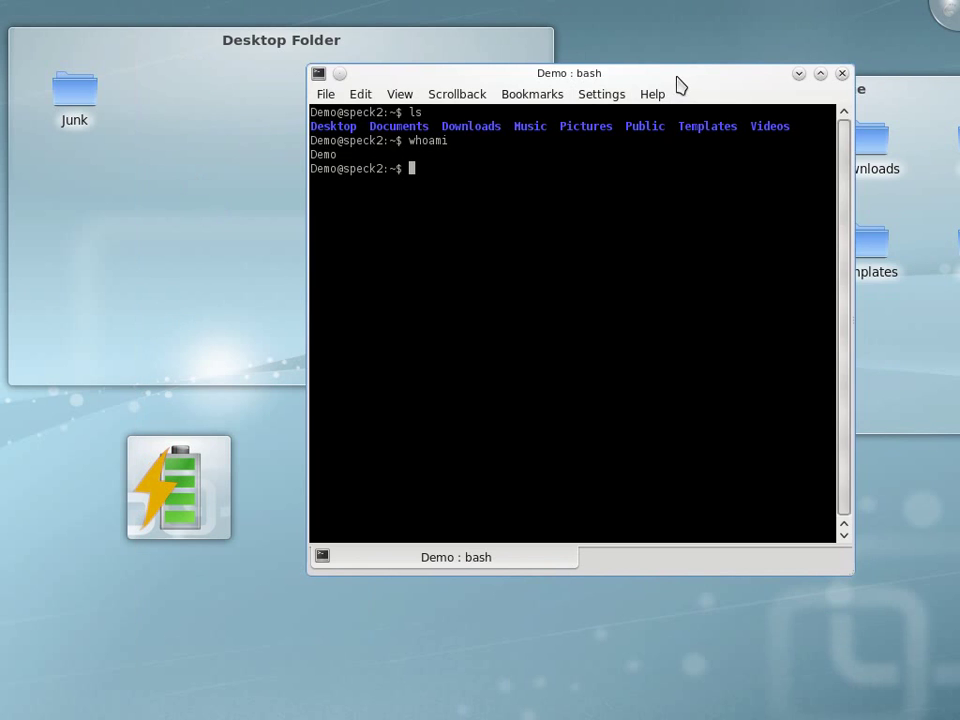
left_click_drag(678, 80, 711, 125)
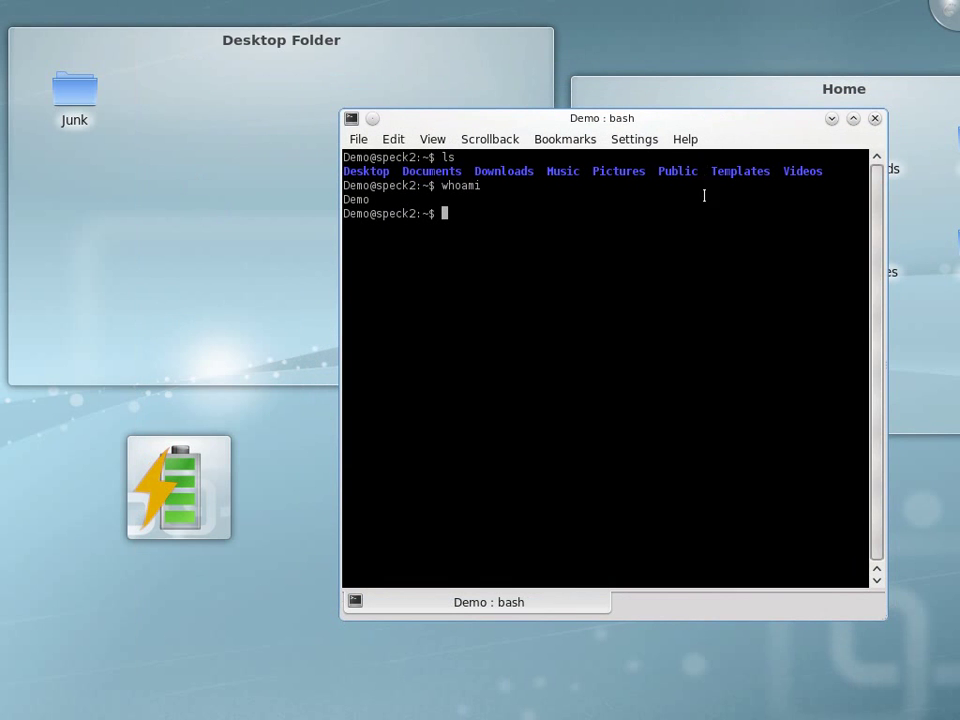
left_click_drag(885, 619, 463, 683)
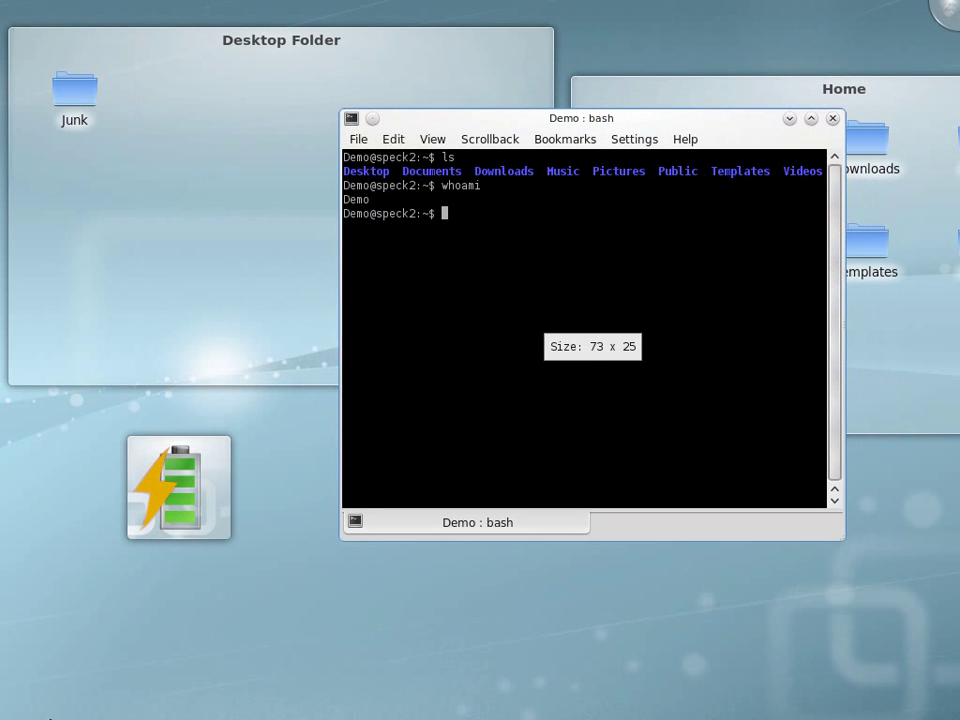
mouse_move(79, 705)
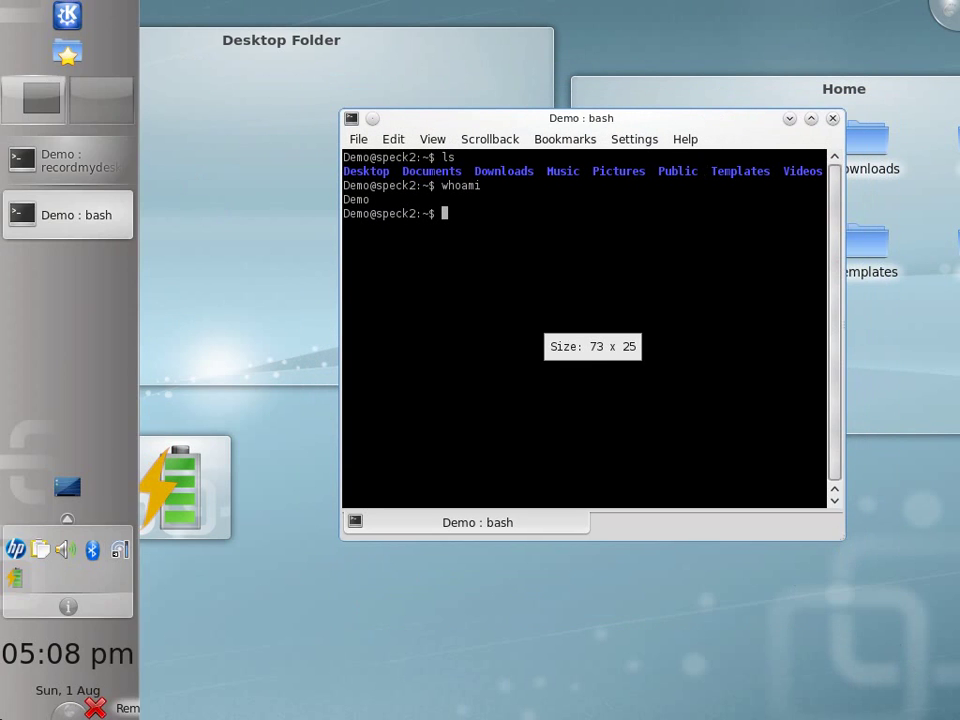
left_click(128, 706)
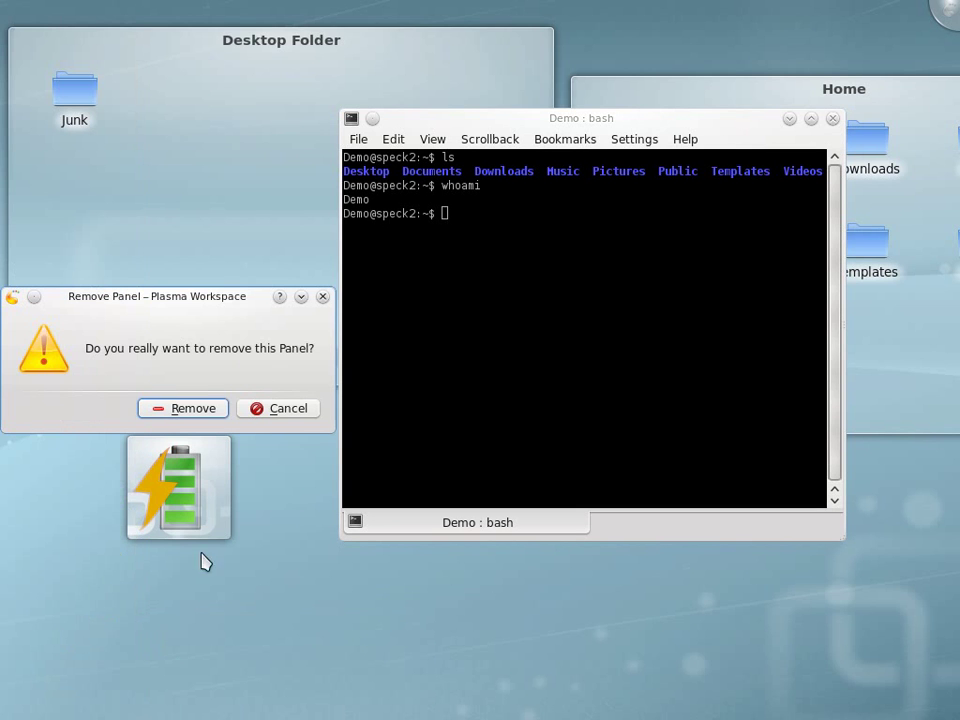
left_click(274, 407)
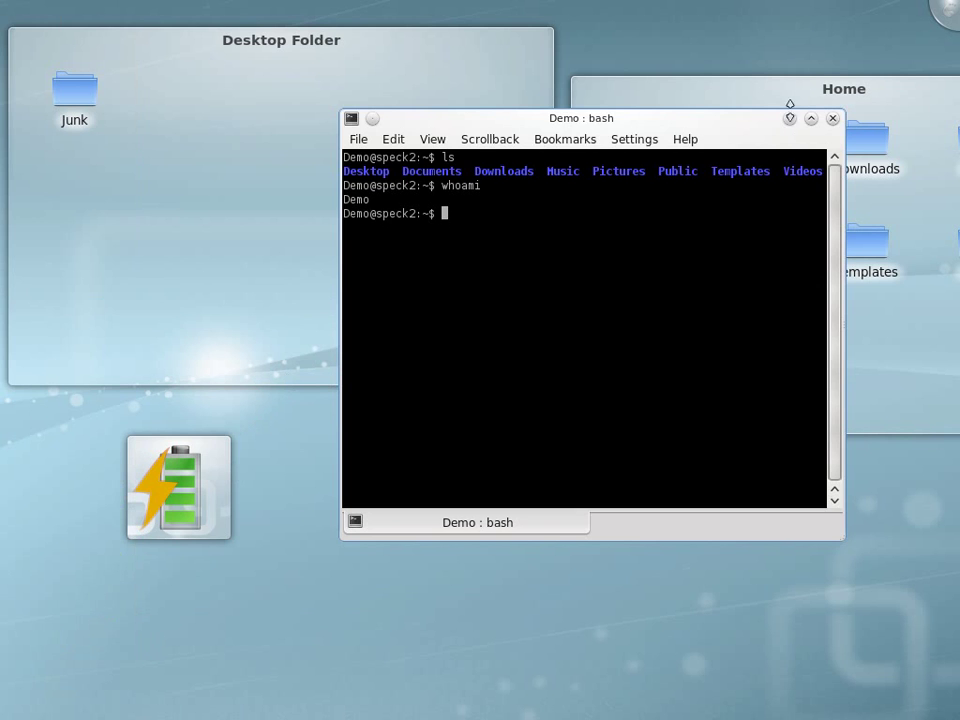
Minimise the bash terminal window and view the wireless network options from the system tray
left_click(789, 118)
mouse_move(2, 517)
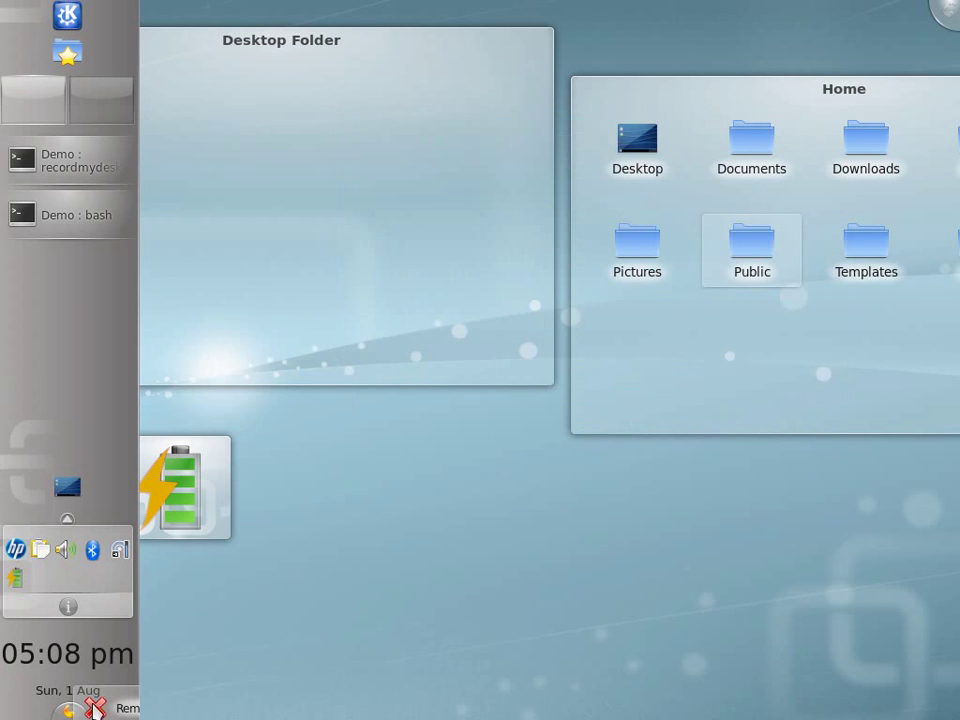
mouse_move(117, 558)
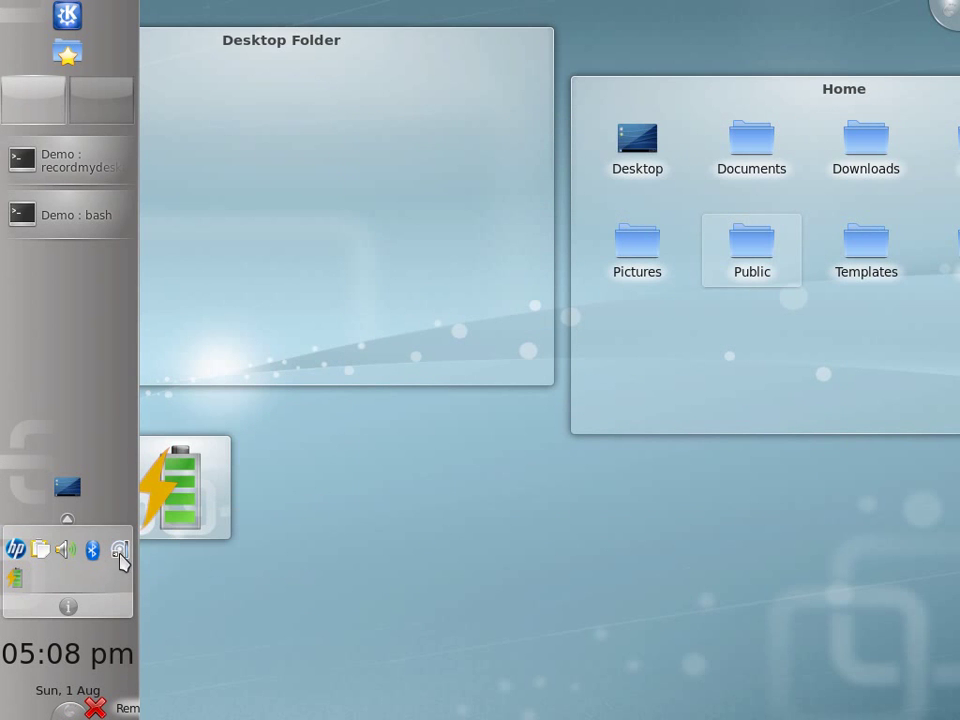
left_click(121, 560)
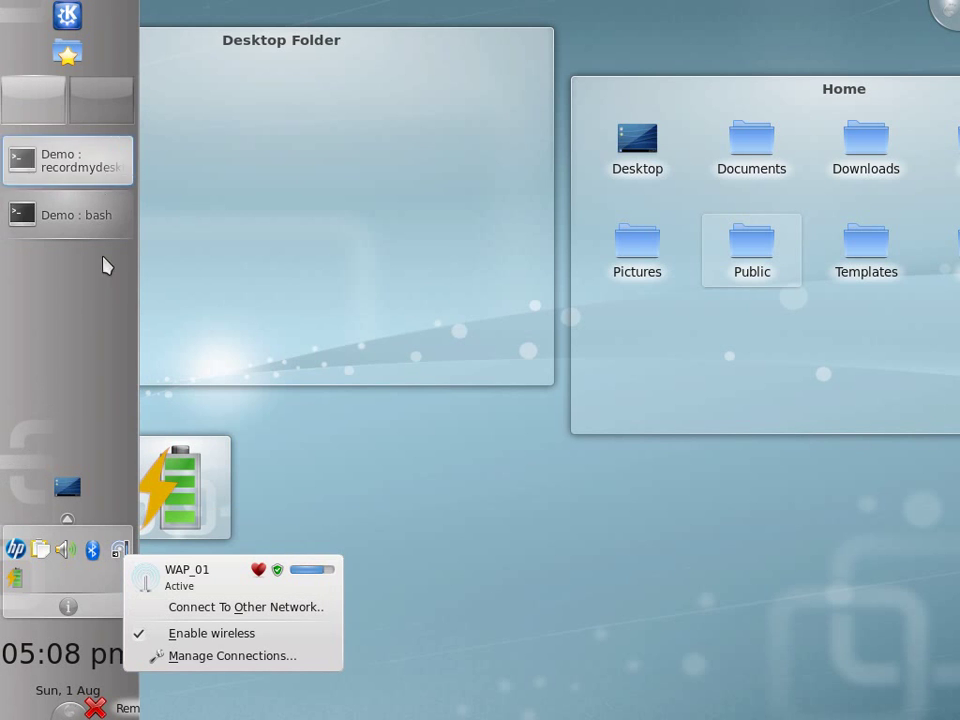
Bring up the recordmydesktop and bash terminals and complete the command knetworkmanager at the bash prompt without running it
left_click(77, 170)
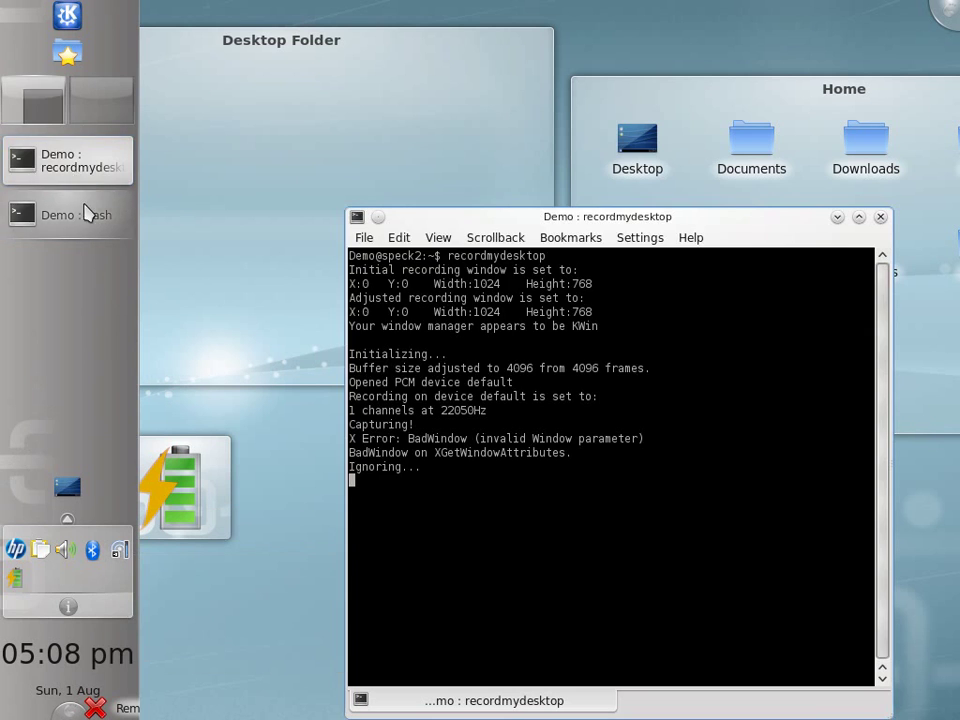
left_click(86, 214)
type("n")
type("ne")
type("tw")
key("Tab")
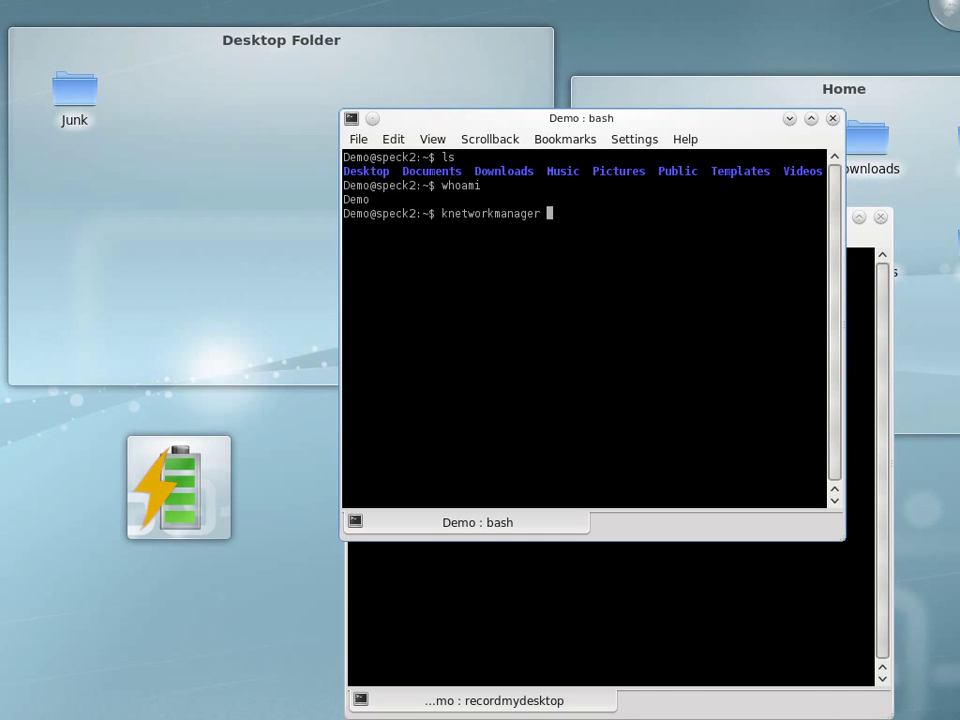
Shorten the command at the bash prompt to knet and list the commands that match it
key("BackSpace")
key("BackSpace")
key("BackSpace")
key("BackSpace")
key("BackSpace")
key("BackSpace")
key("BackSpace")
key("BackSpace")
key("BackSpace")
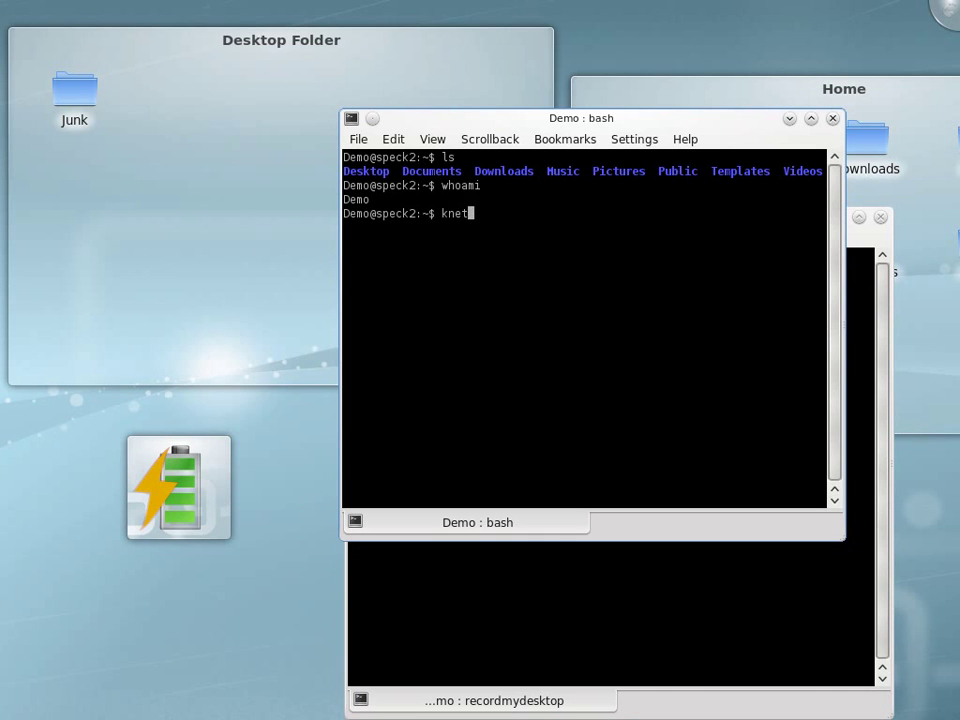
key("Tab")
key("Tab")
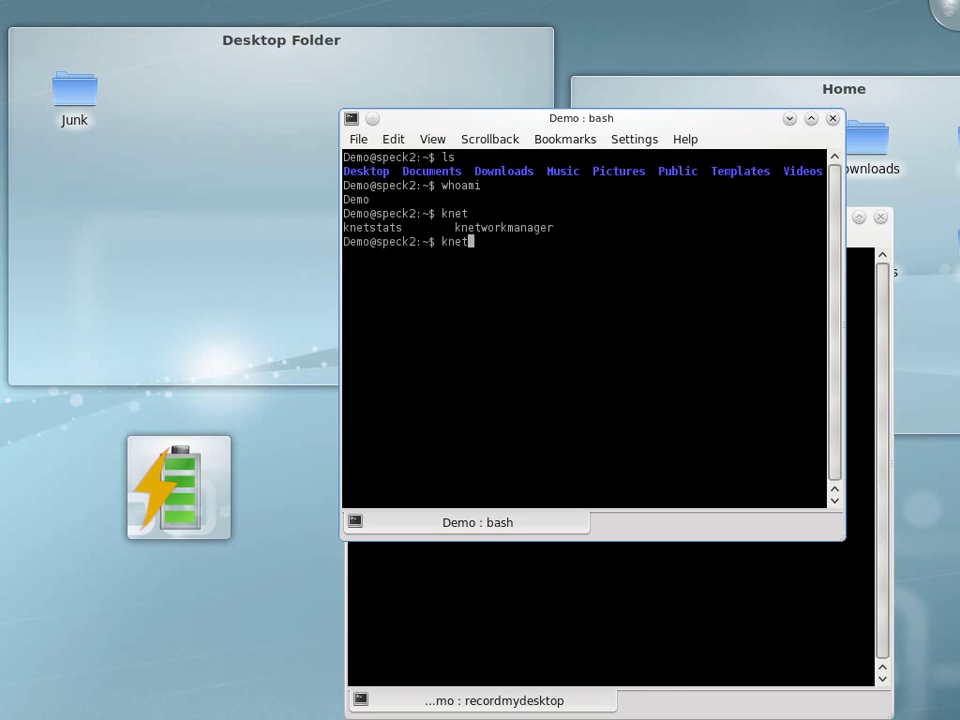
Extend the command to knetworkmanager by completion and list the possible file arguments for it
type("w")
key("Tab")
key("Tab")
key("Tab")
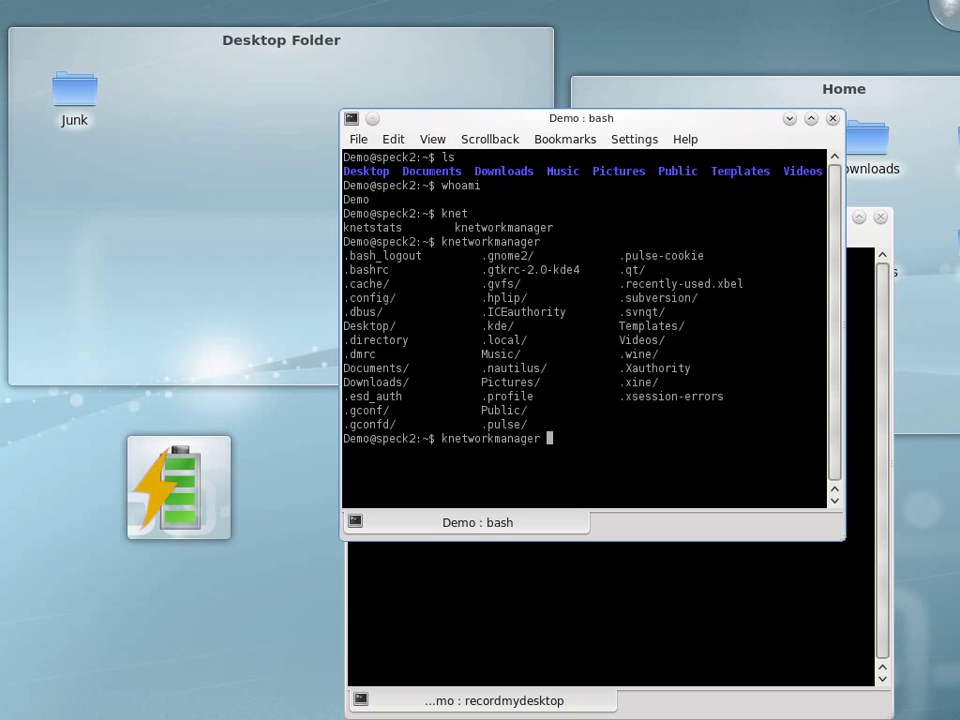
Clear the unfinished command and run exit to close the bash terminal
key("ctrl+w")
type("k")
type("exi")
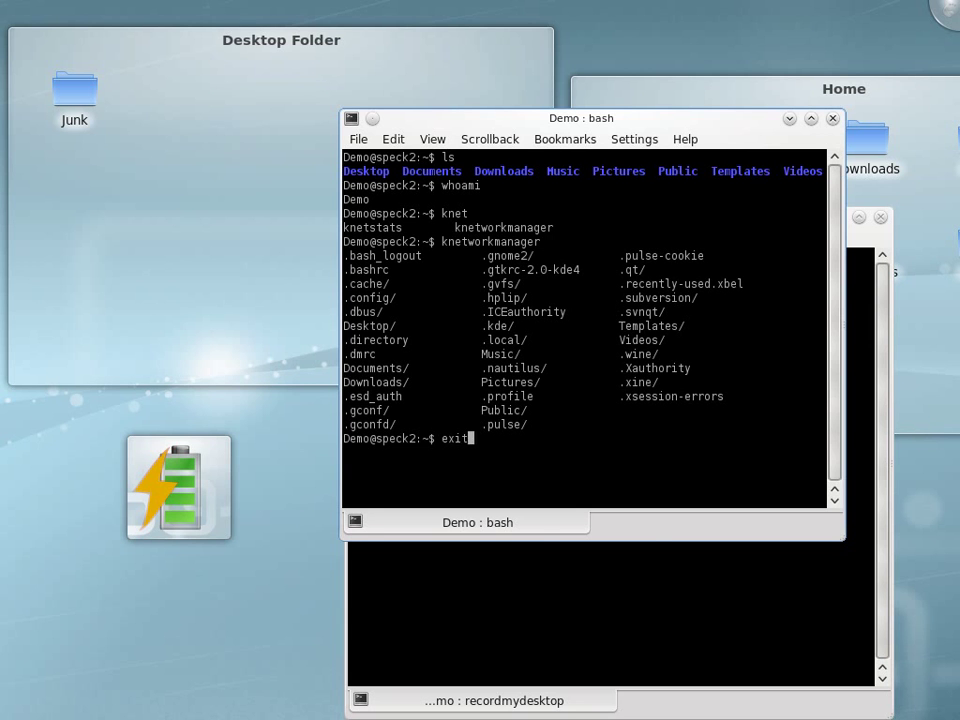
type("t")
key("Return")
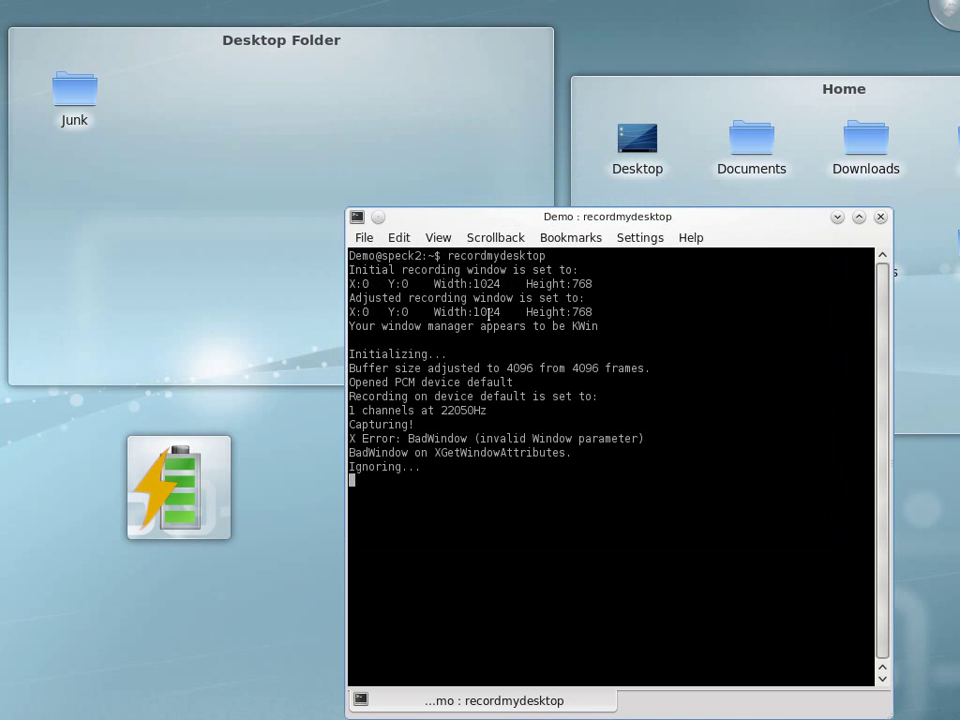
Minimise the recordmydesktop terminal window and remove the Bluetooth icon from the system tray
left_click(837, 218)
mouse_move(3, 343)
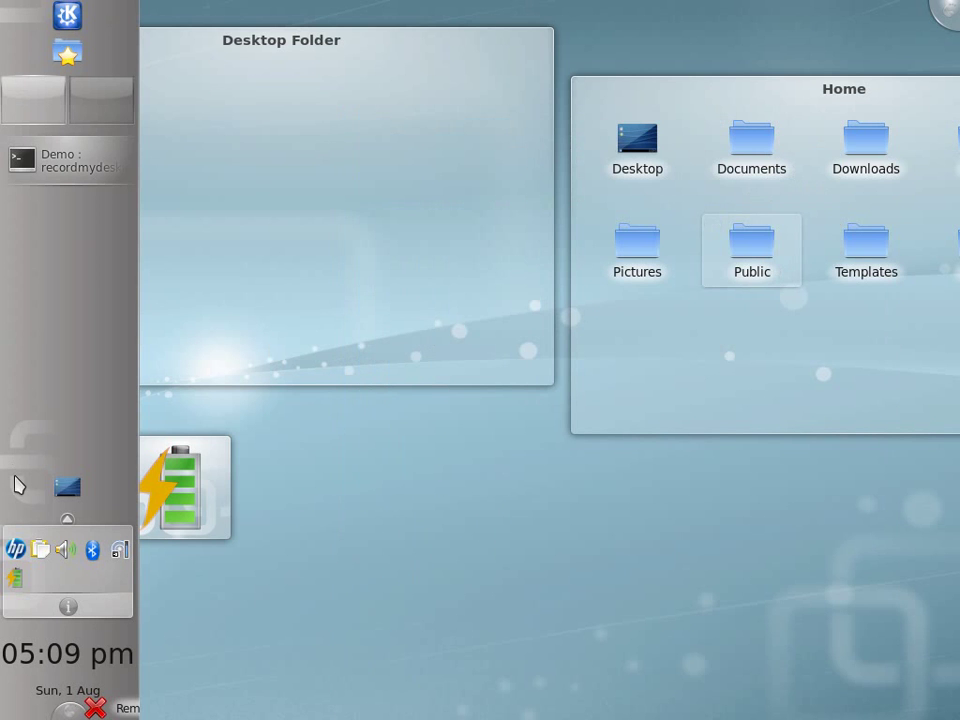
right_click(95, 558)
left_click(189, 690)
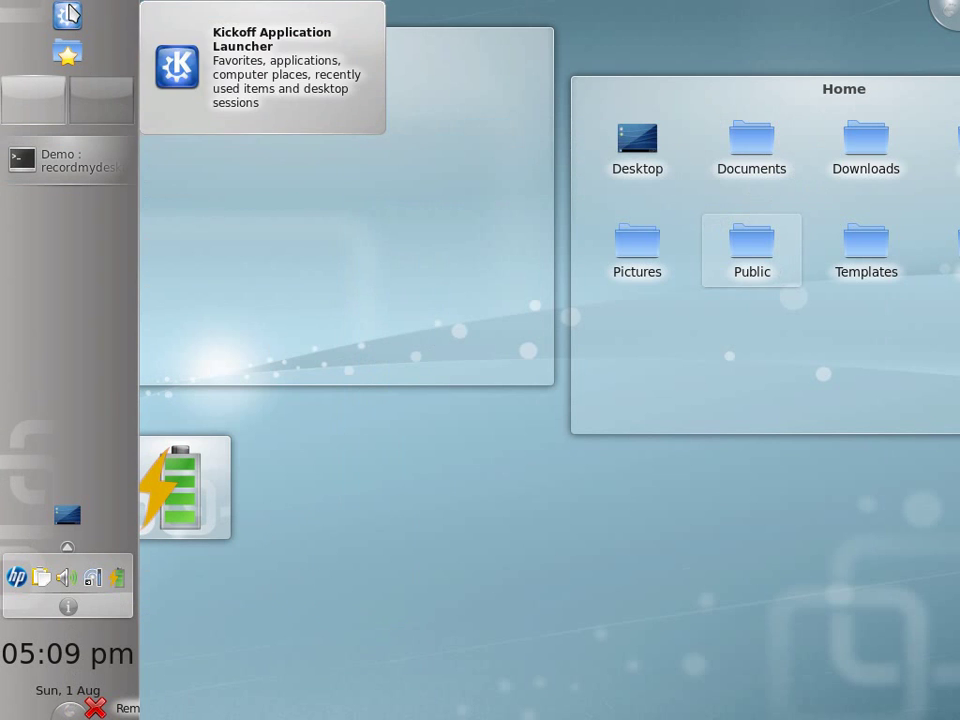
View the Kickoff application launcher's favourites and switch the launcher to the classic menu style
left_click(68, 12)
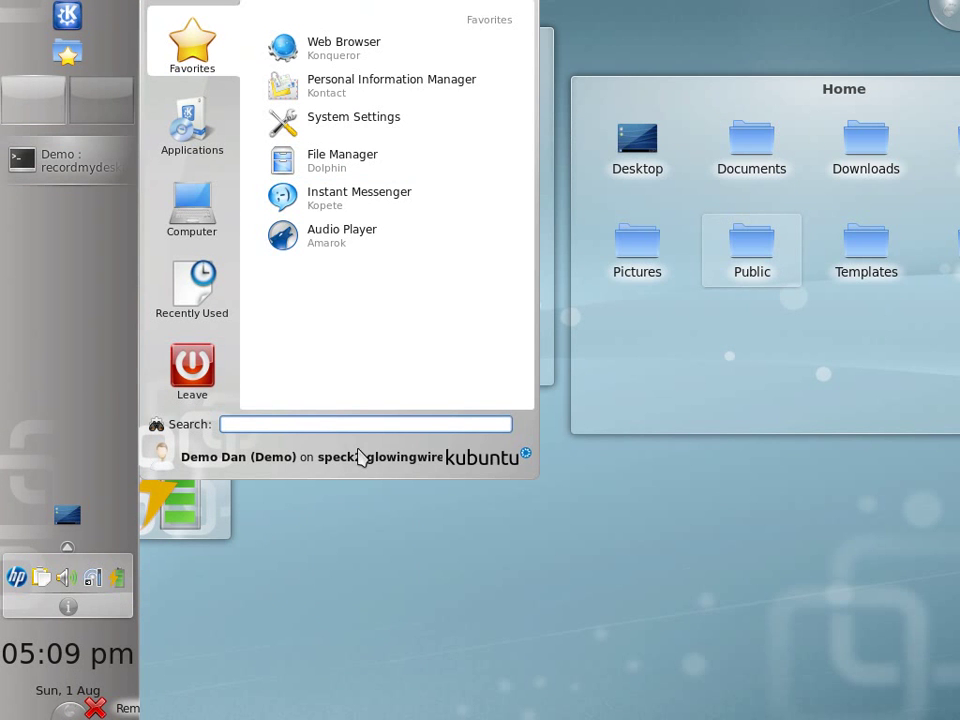
right_click(68, 12)
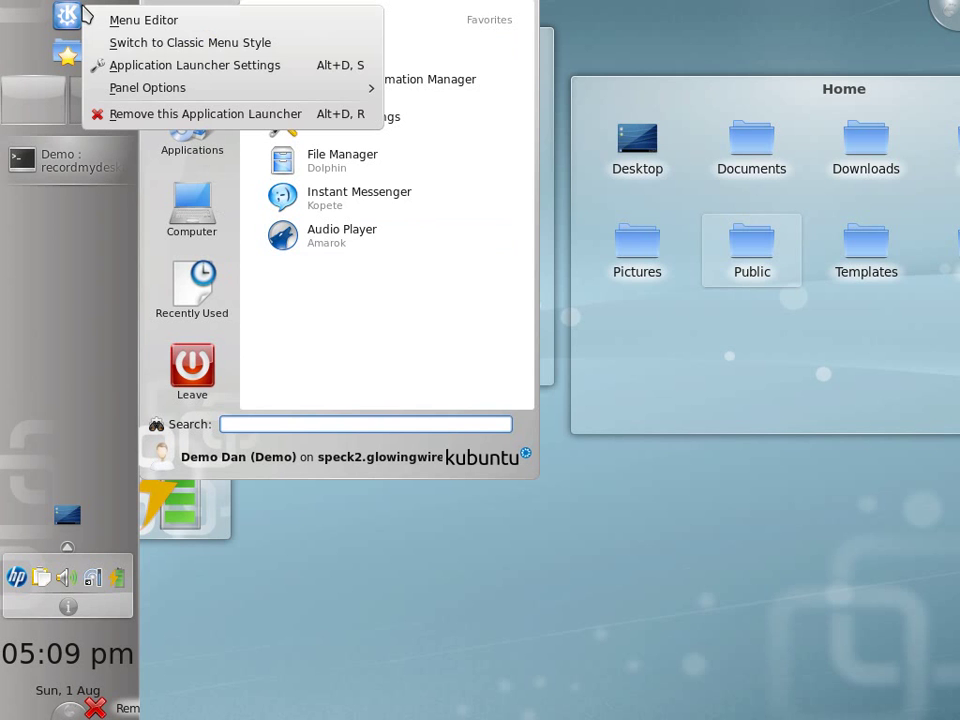
left_click(199, 43)
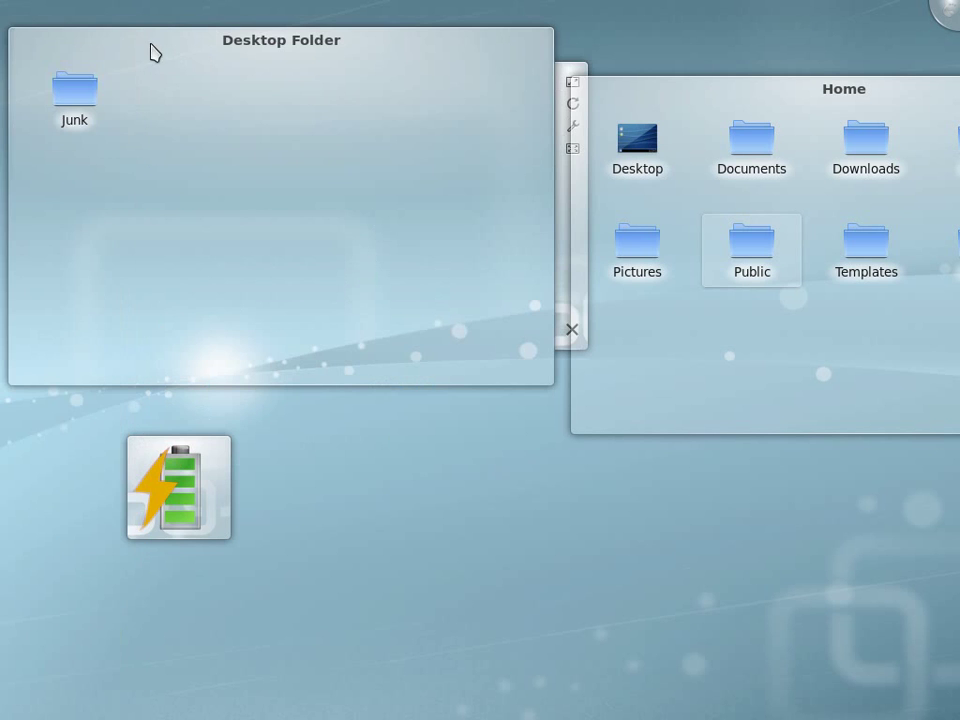
Examine the classic application menu's categories, including Utilities, System, Development, Games and Home, and close the menu
left_click(62, 13)
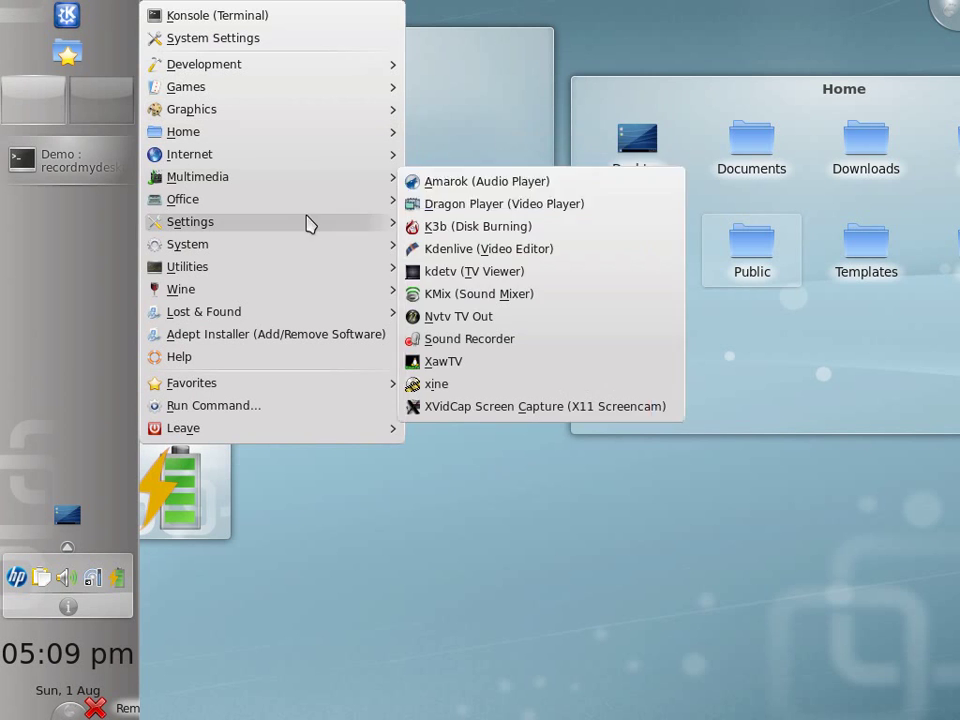
mouse_move(302, 268)
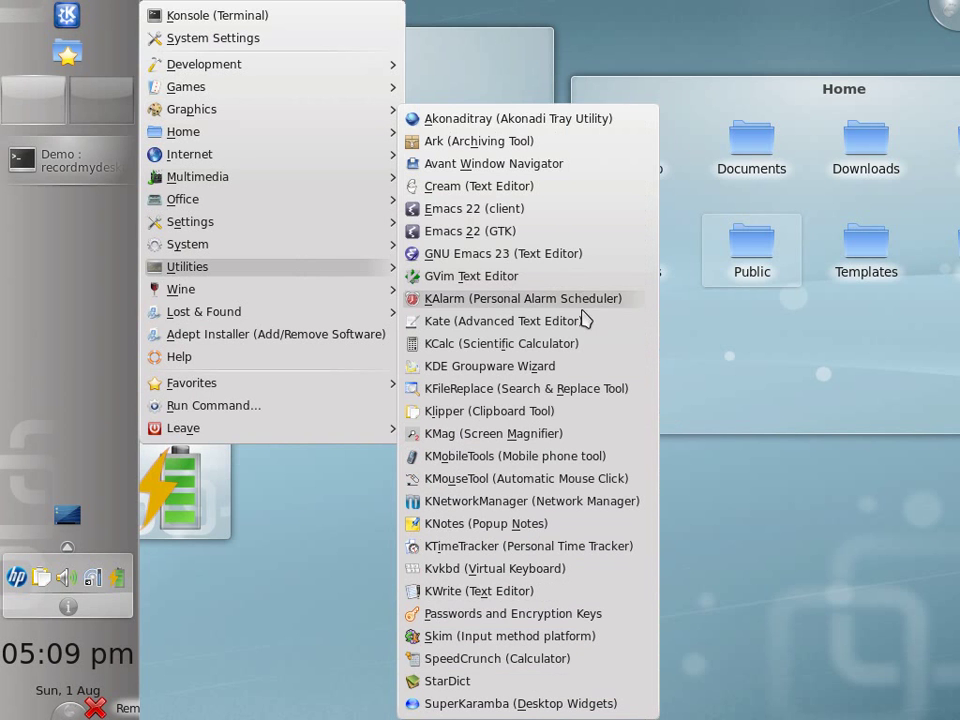
mouse_move(364, 247)
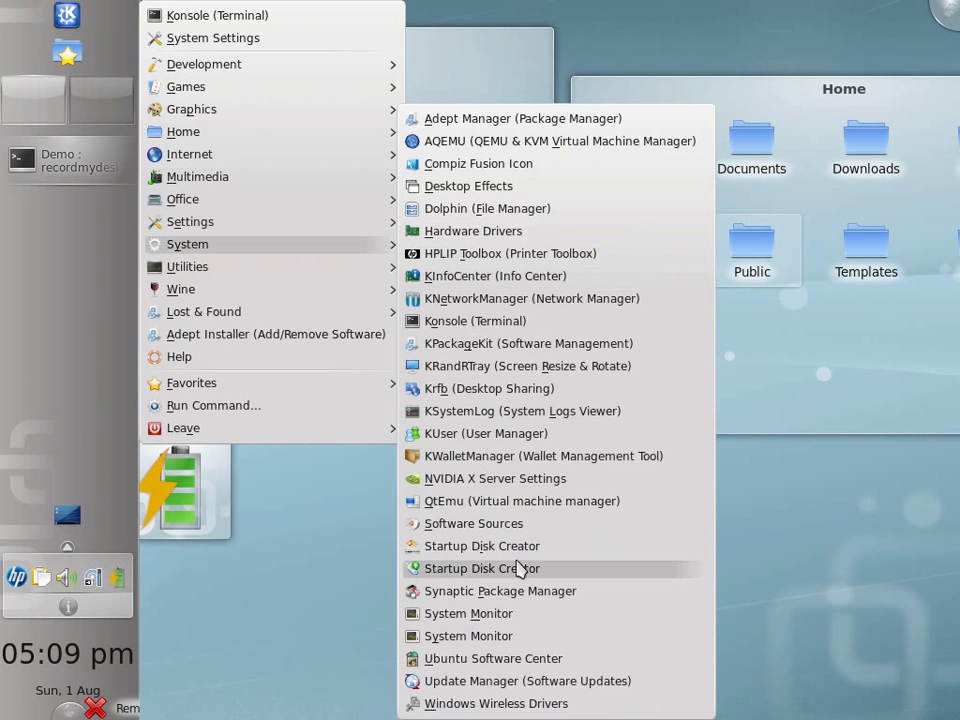
mouse_move(324, 300)
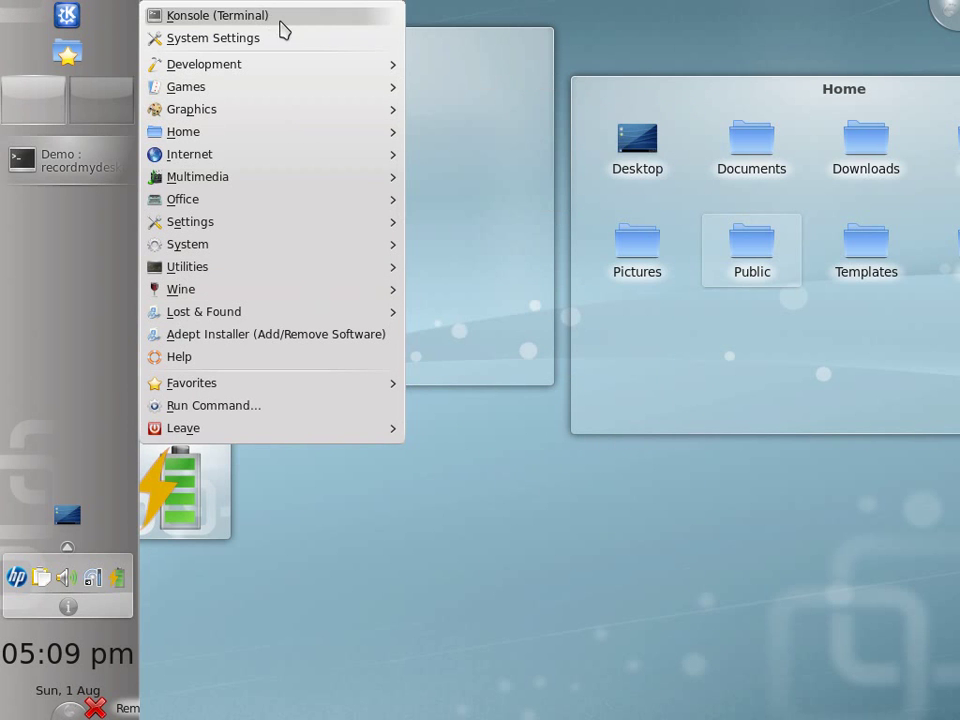
mouse_move(295, 64)
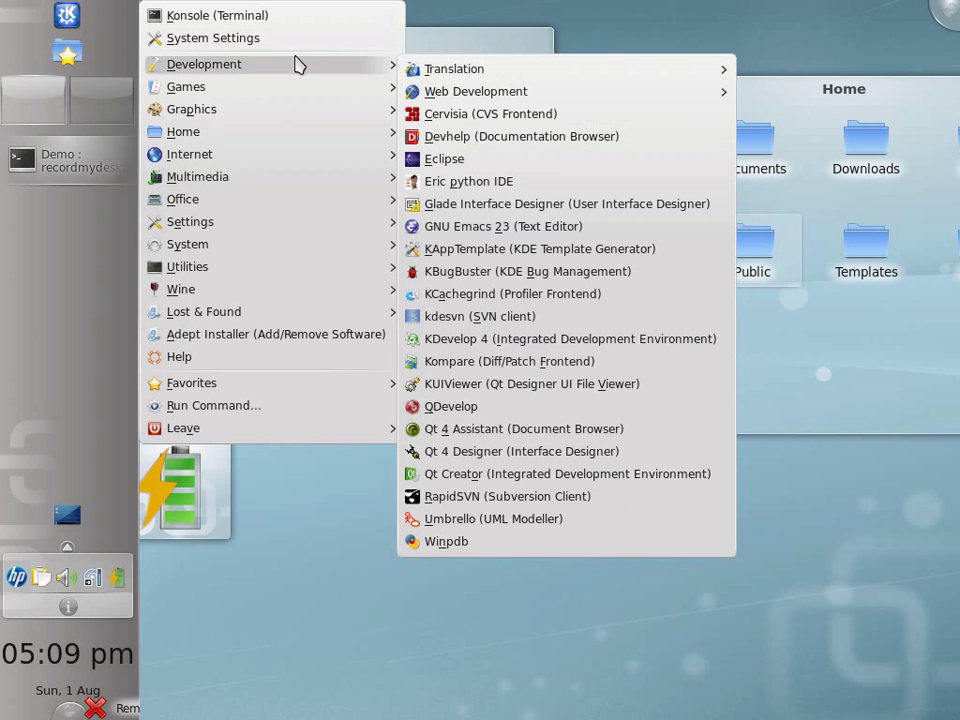
mouse_move(308, 96)
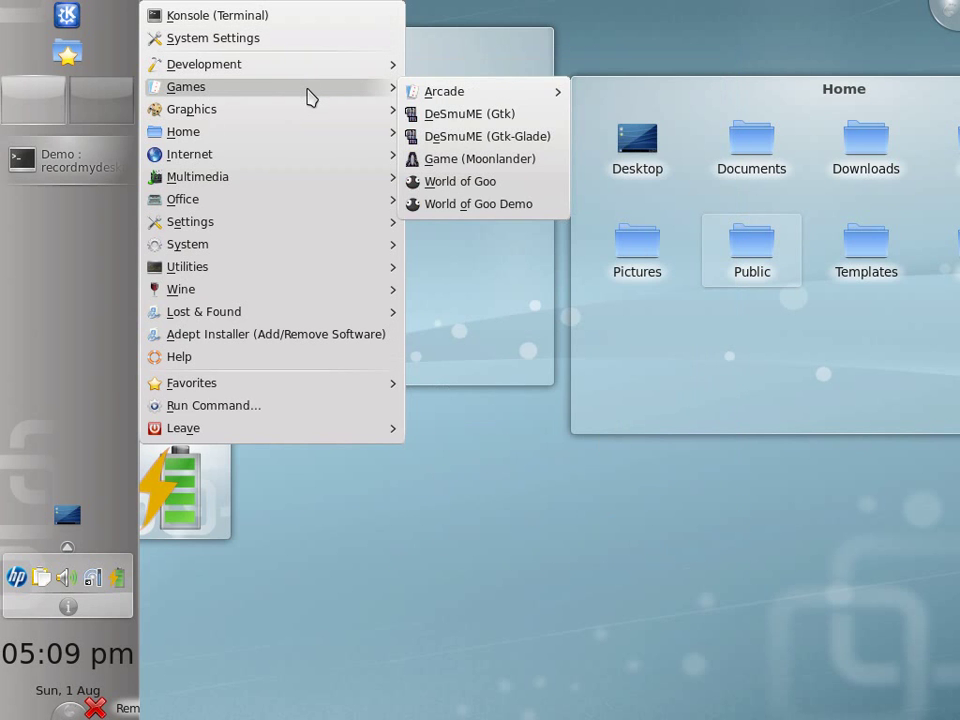
mouse_move(341, 141)
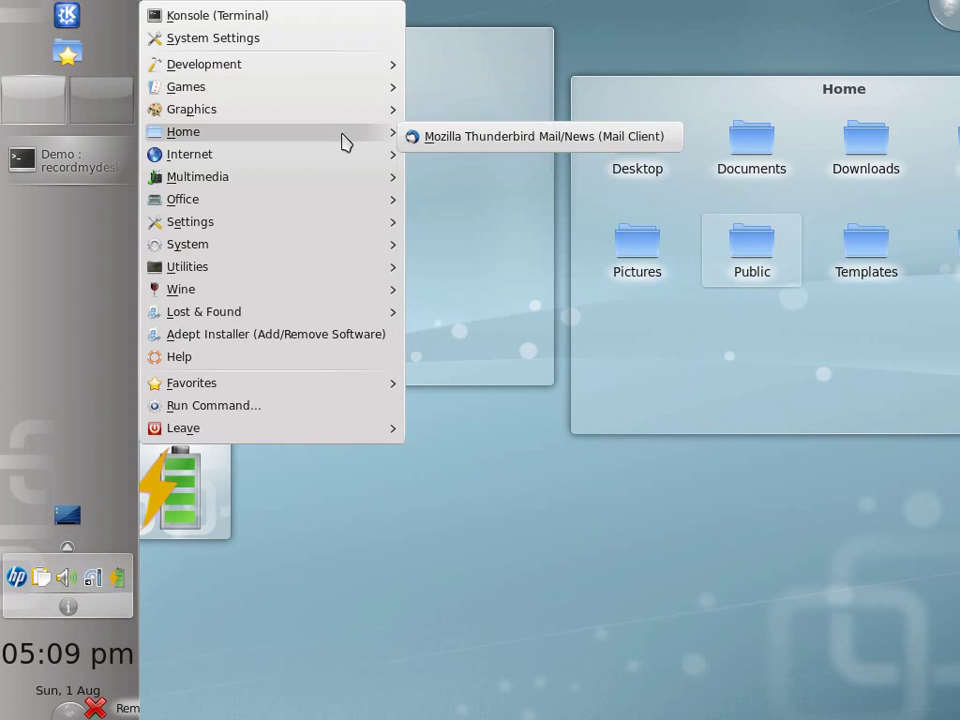
mouse_move(353, 182)
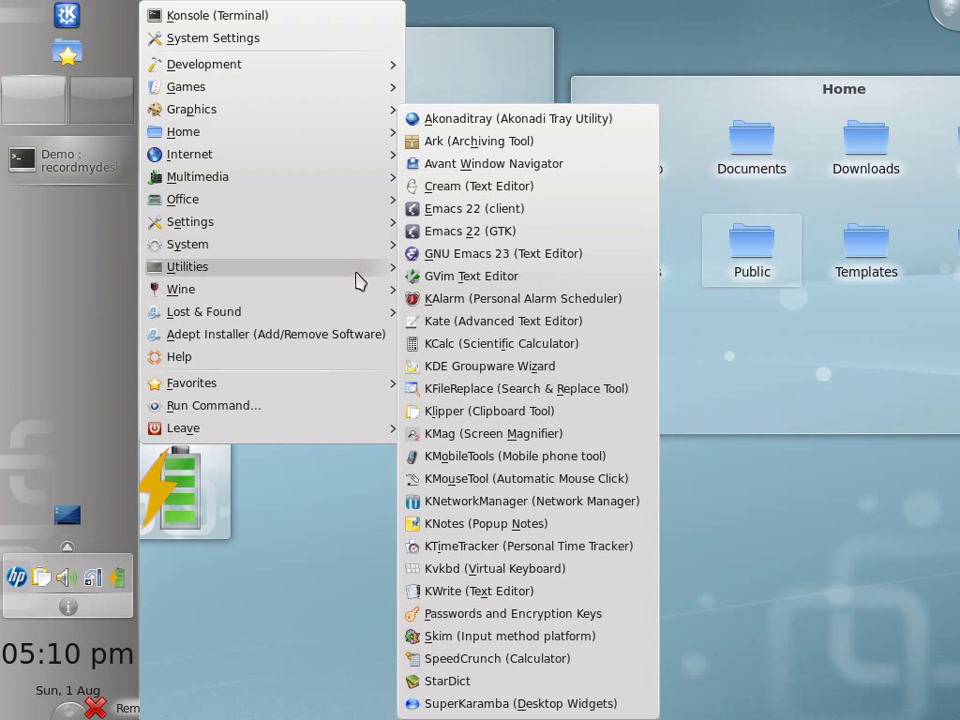
mouse_move(357, 289)
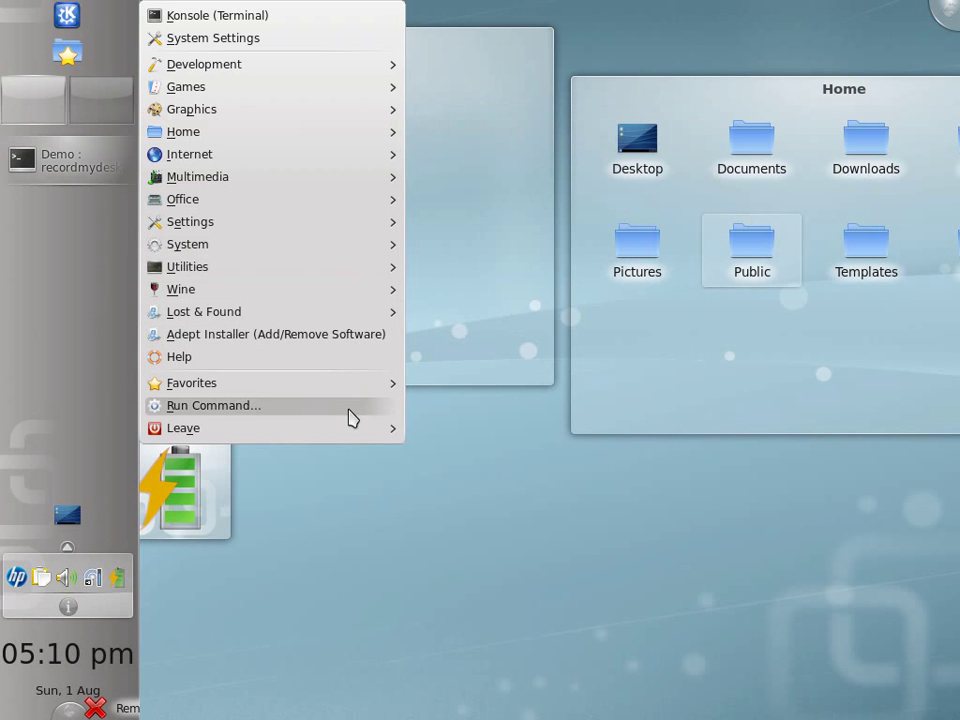
mouse_move(343, 91)
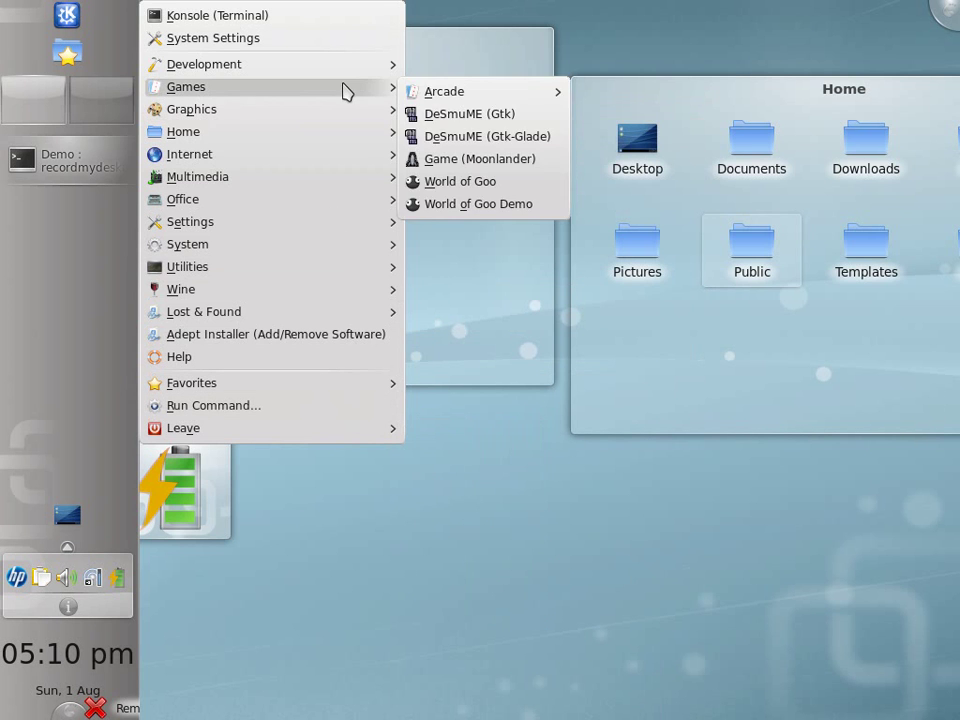
mouse_move(343, 68)
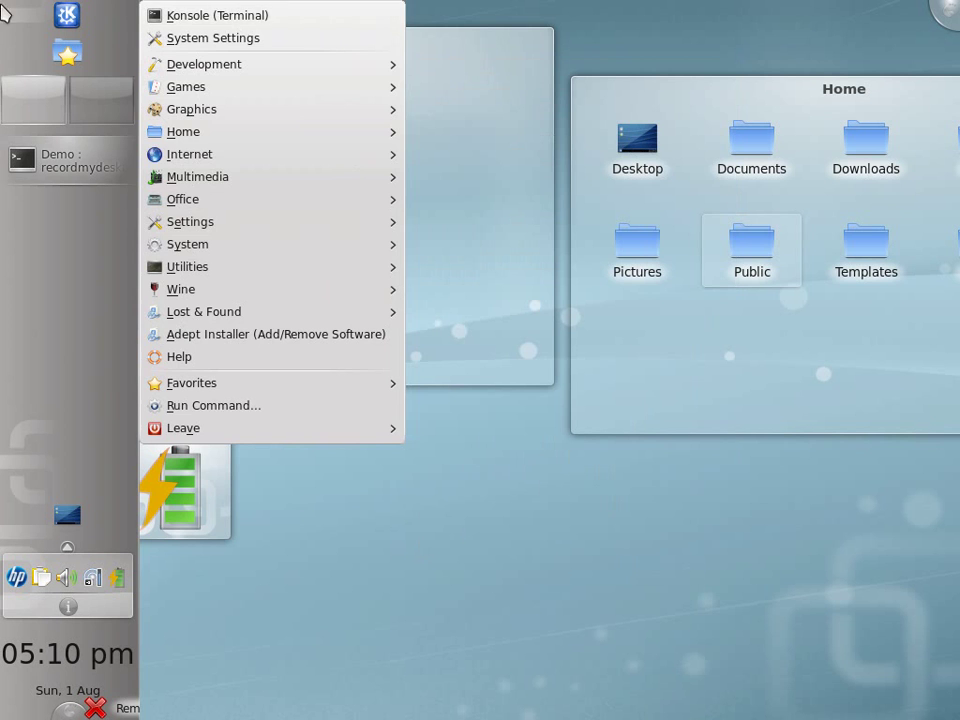
left_click(68, 14)
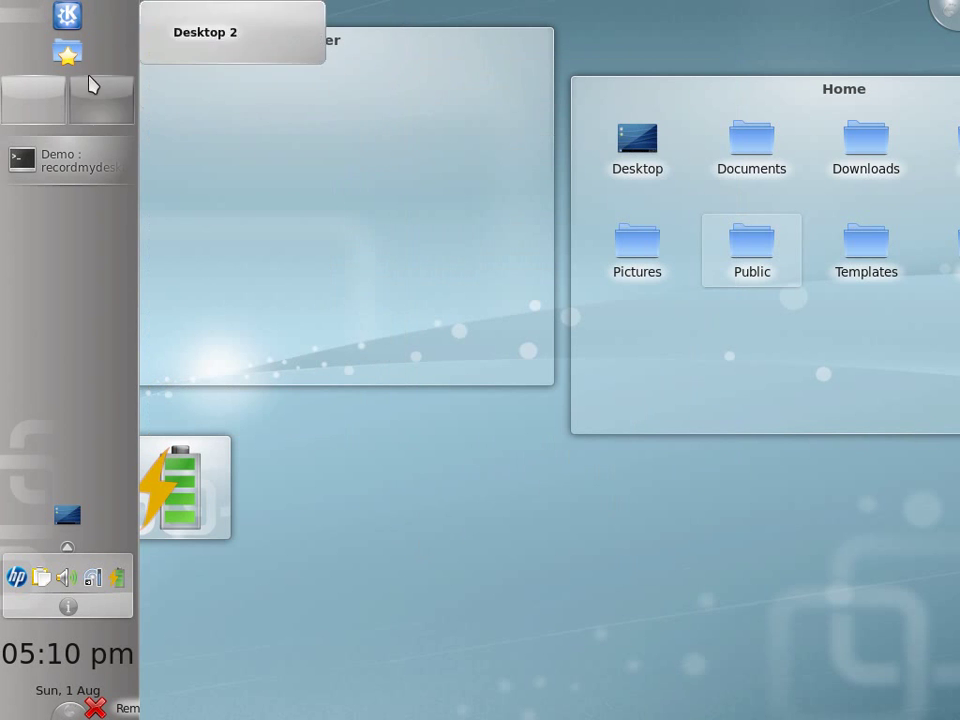
Bring up the recordmydesktop terminal window from the panel
left_click(75, 162)
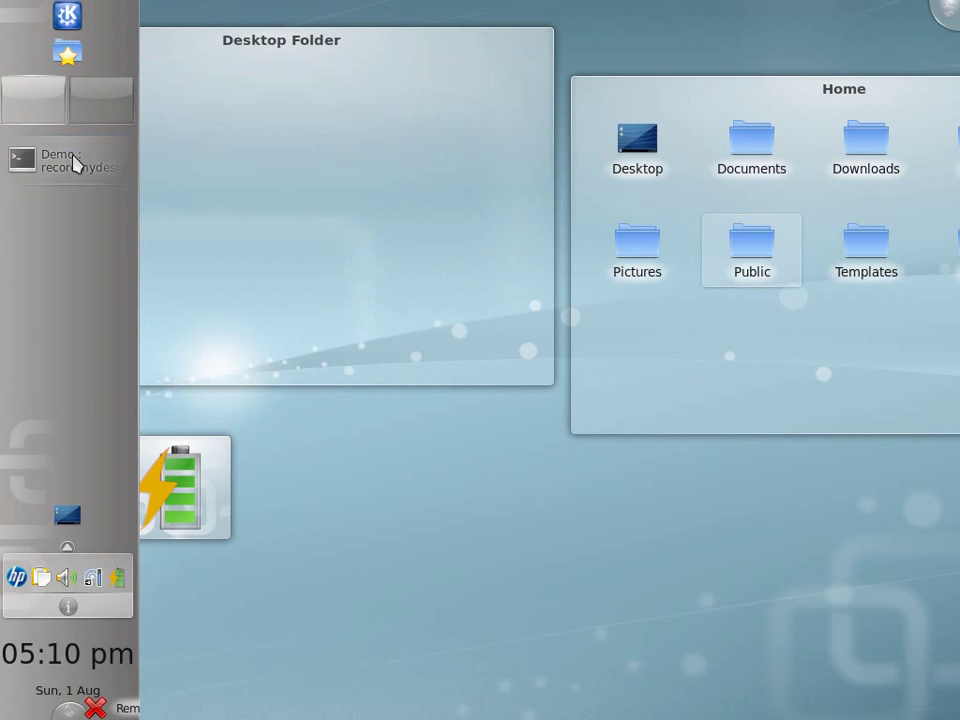